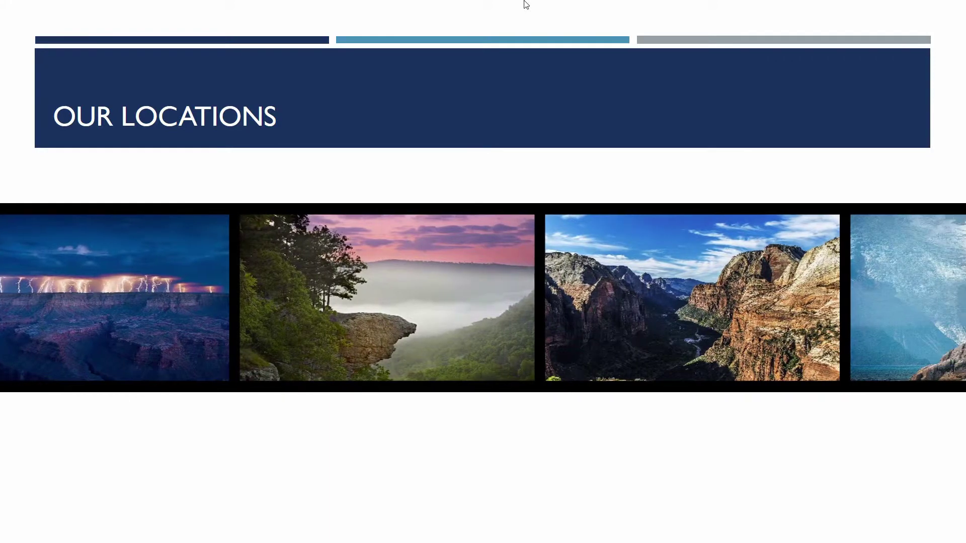
- End the slideshow, shift slide 2's frame outline right and down, then go to slide 4
{"action": "key", "text": "Escape"}
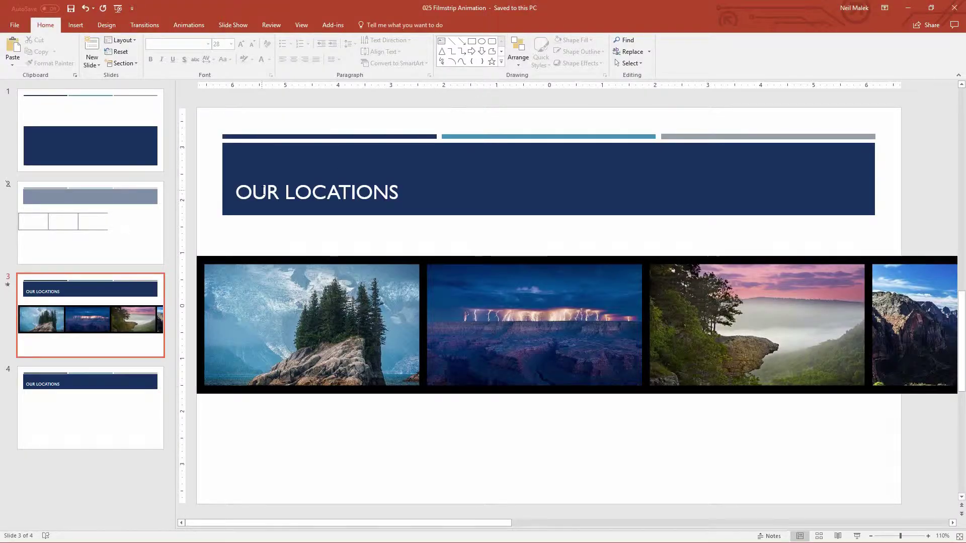
{"action": "left_click", "coordinate": [125, 223]}
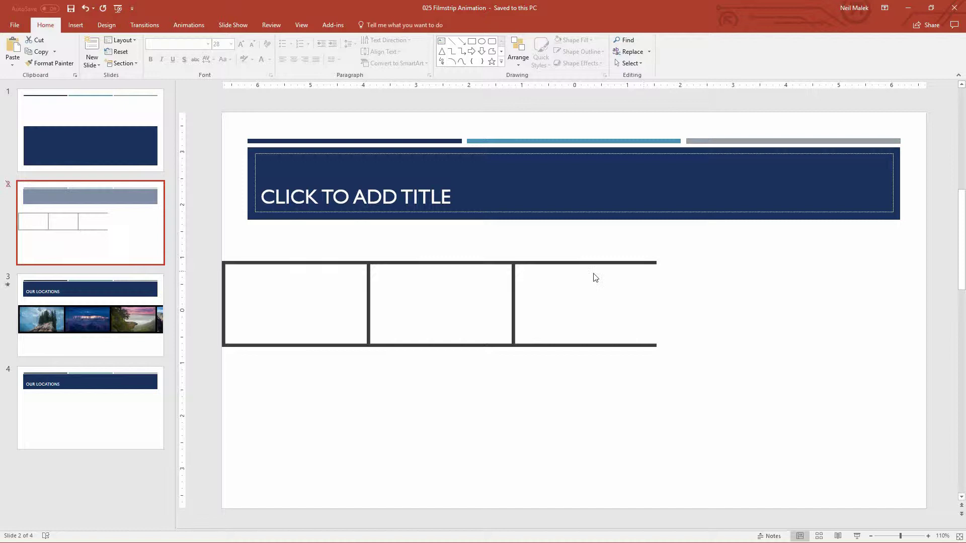
{"action": "left_click_drag", "start_coordinate": [475, 263], "coordinate": [528, 270]}
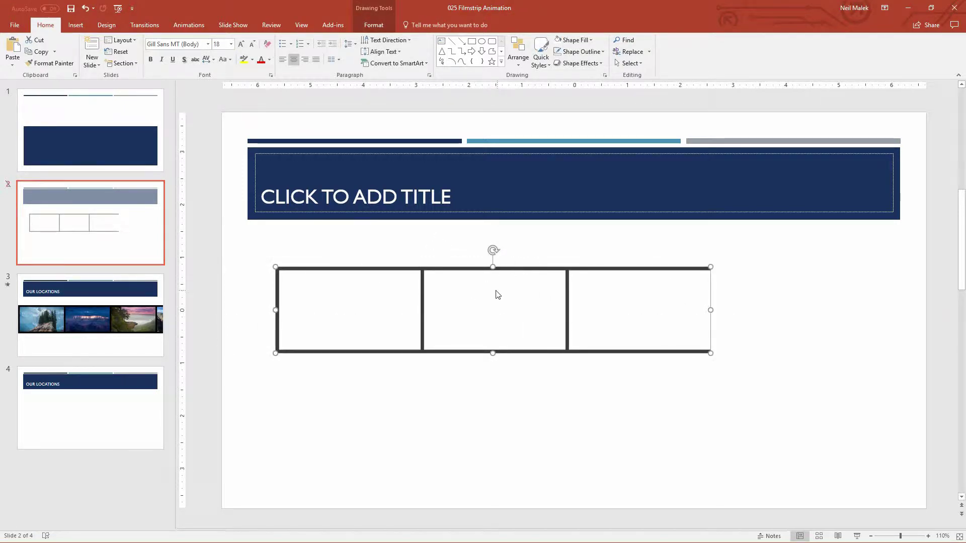
{"action": "left_click", "coordinate": [92, 414]}
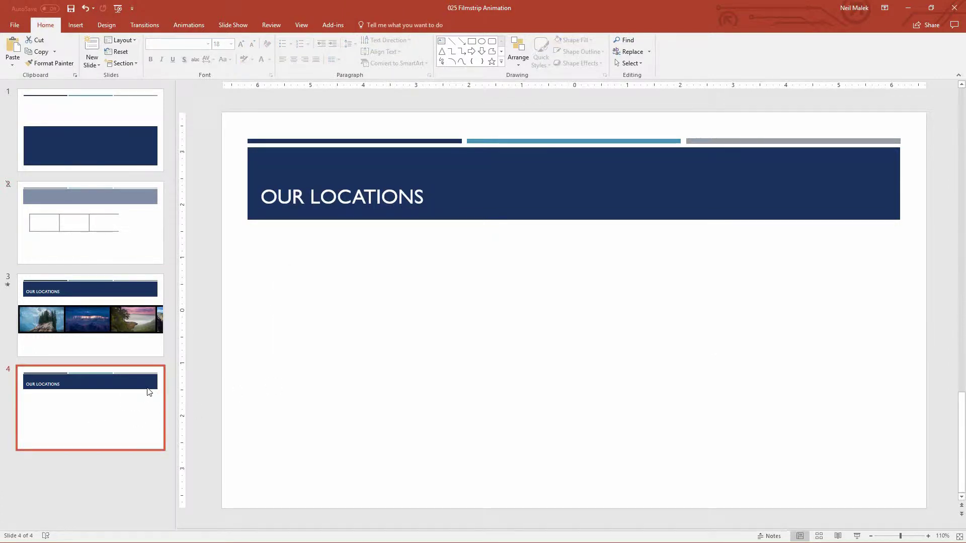
- Draw a rectangle stretched edge to edge, about 13.33" × 1.36", and fill it black
{"action": "left_click", "coordinate": [75, 26]}
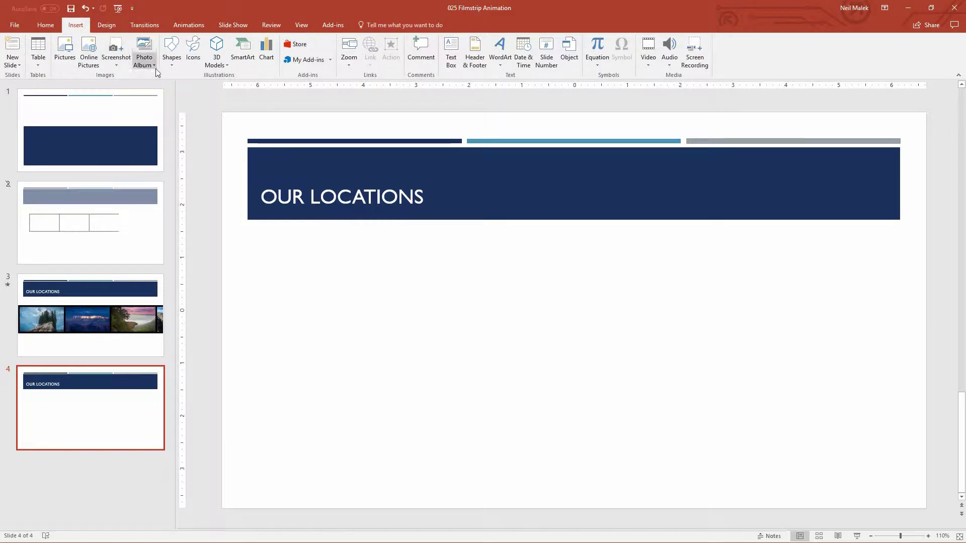
{"action": "left_click", "coordinate": [172, 55]}
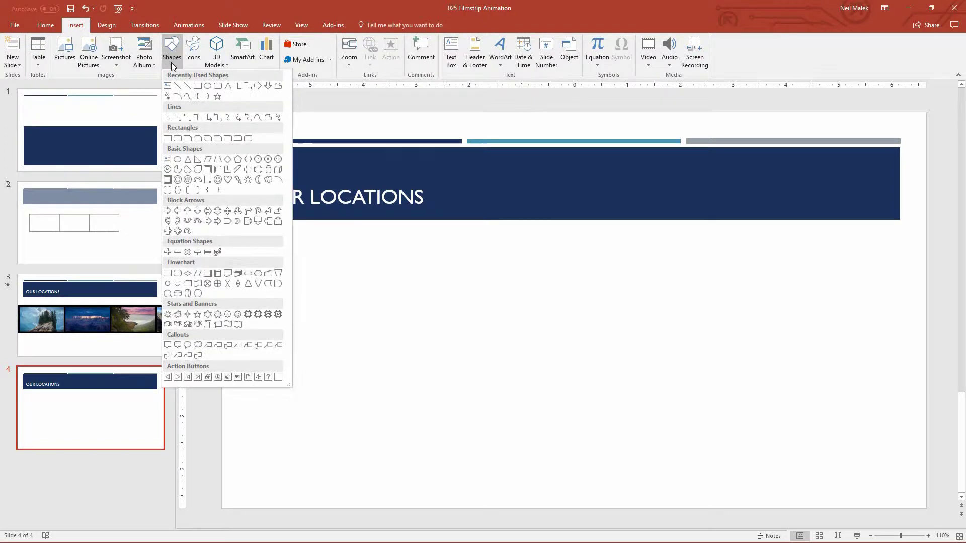
{"action": "left_click", "coordinate": [196, 86]}
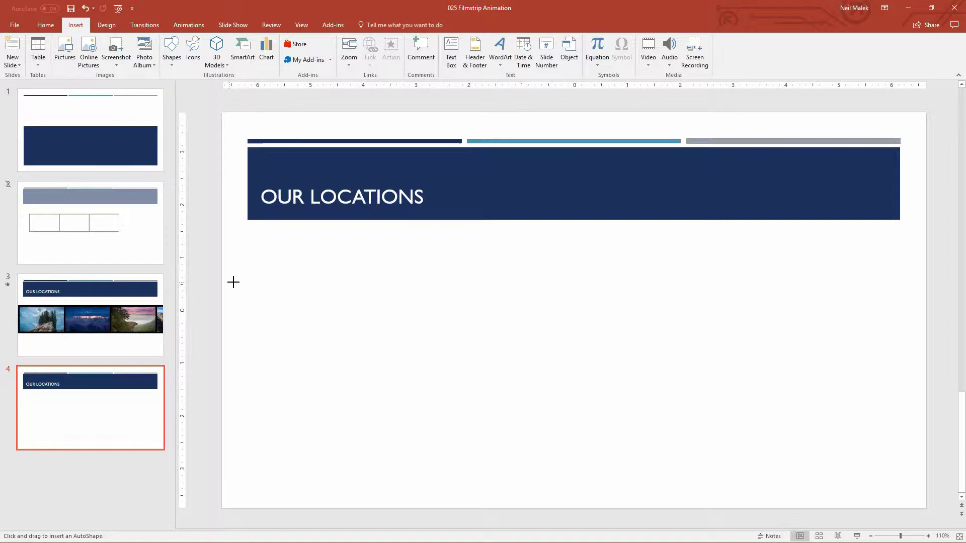
{"action": "left_click_drag", "start_coordinate": [228, 281], "coordinate": [927, 333]}
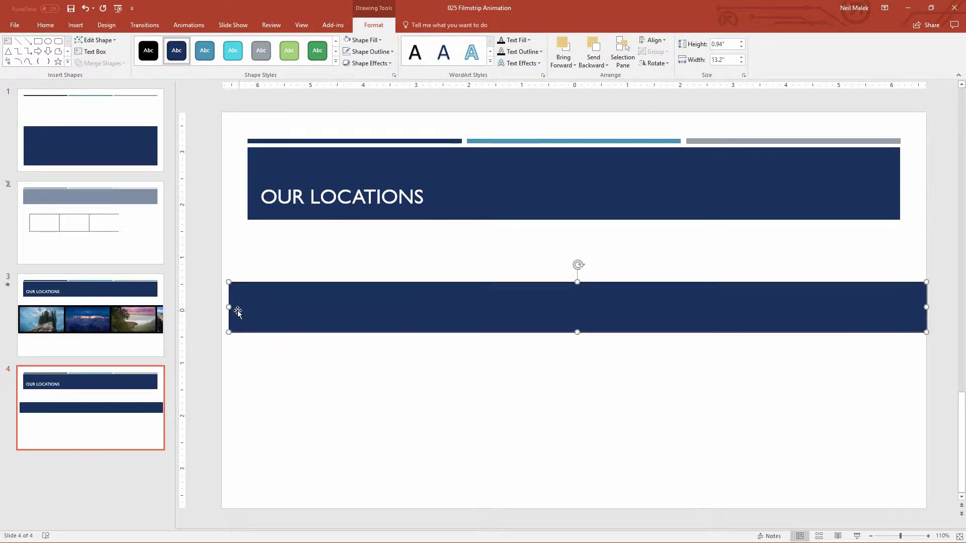
{"action": "left_click_drag", "start_coordinate": [228, 306], "coordinate": [224, 308]}
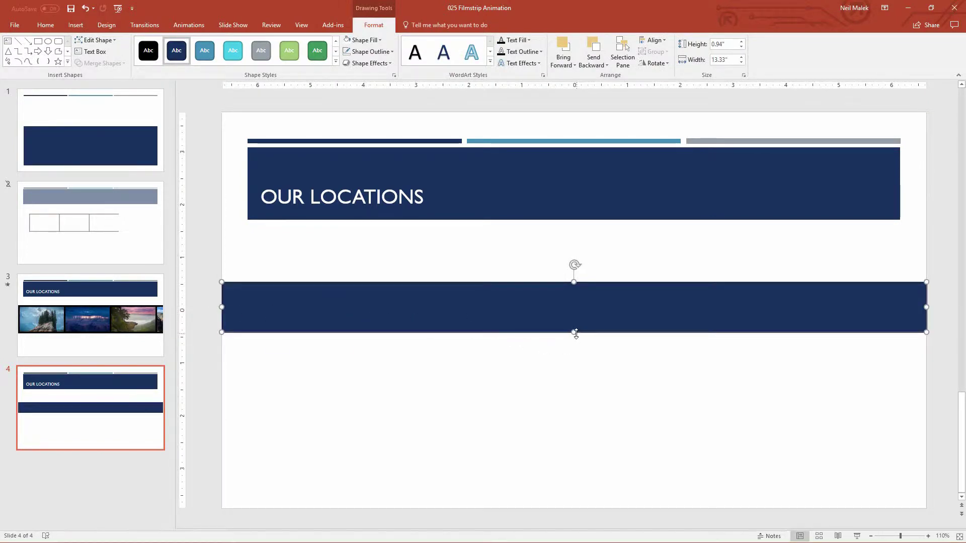
{"action": "left_click_drag", "start_coordinate": [574, 333], "coordinate": [581, 356]}
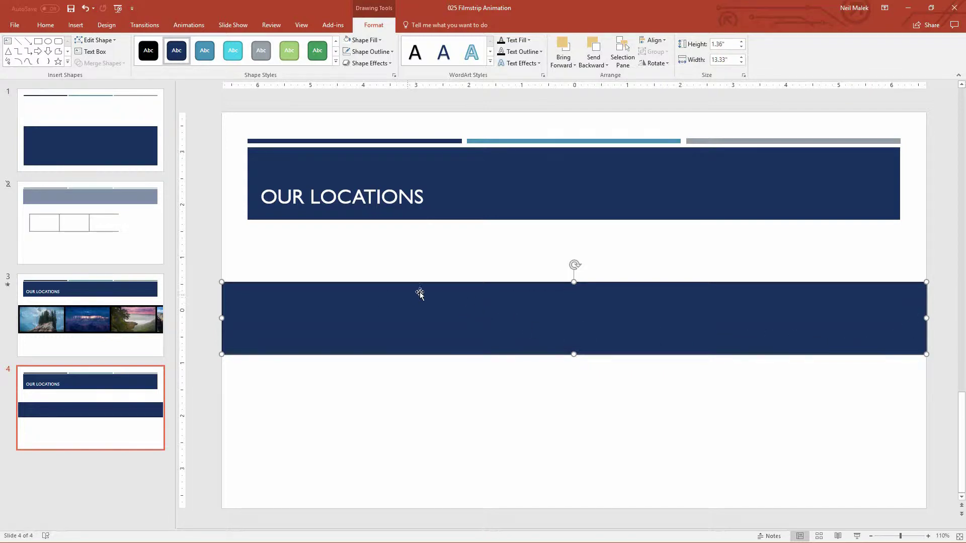
{"action": "left_click", "coordinate": [378, 43]}
{"action": "left_click", "coordinate": [355, 62]}
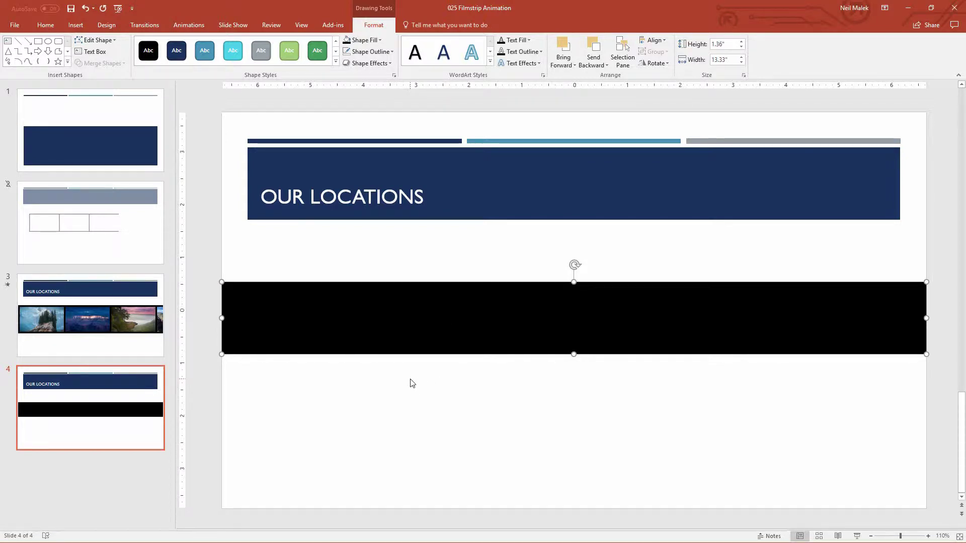
- Draw a 2.2" × 1.08" light green rectangle at the black bar's left end
{"action": "left_click", "coordinate": [76, 25]}
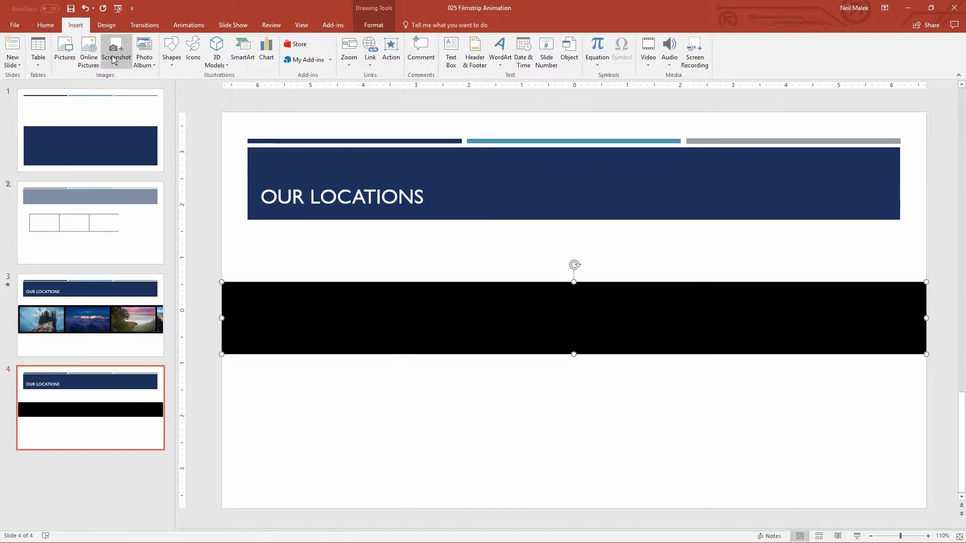
{"action": "left_click", "coordinate": [172, 46]}
{"action": "left_click", "coordinate": [187, 88]}
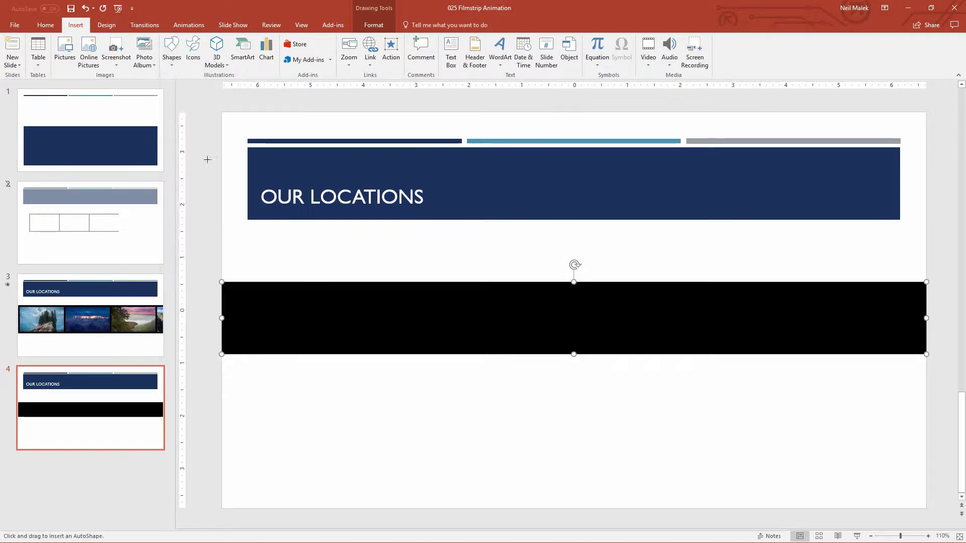
{"action": "left_click_drag", "start_coordinate": [227, 286], "coordinate": [345, 345]}
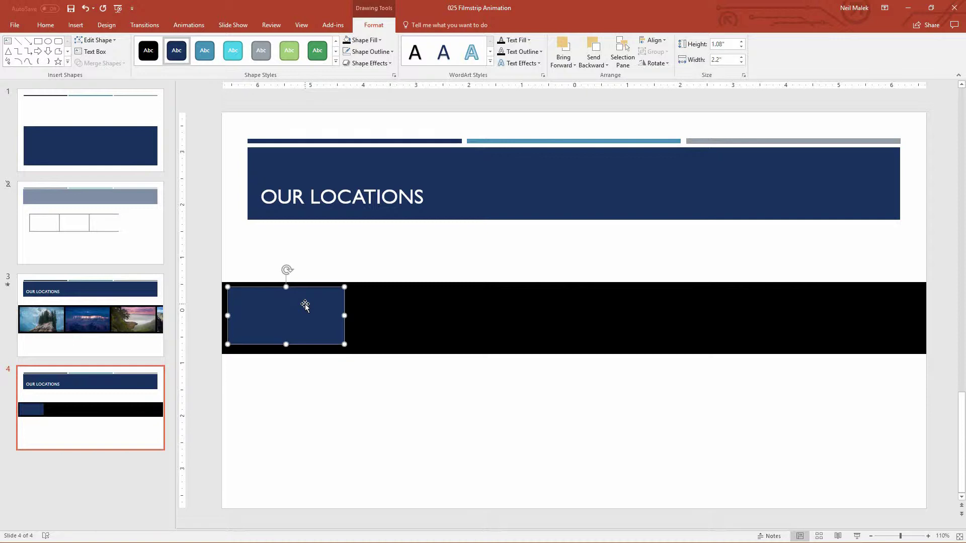
{"action": "left_click", "coordinate": [378, 41]}
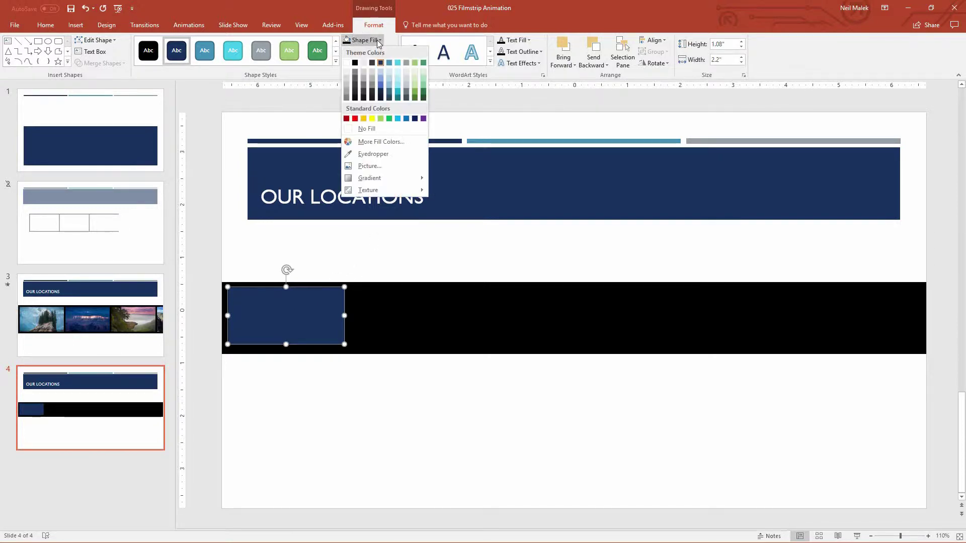
{"action": "left_click", "coordinate": [415, 63]}
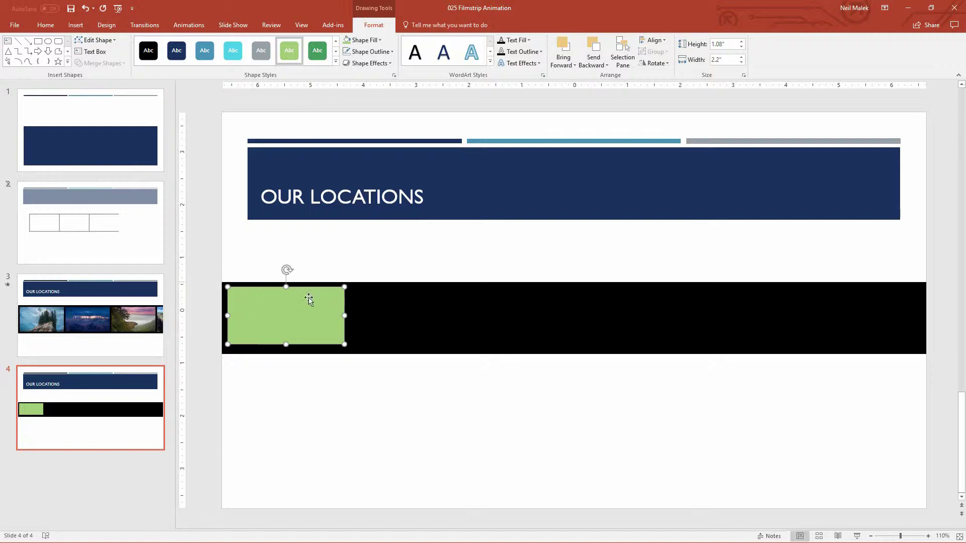
- Align the green rectangle to the middle of the black bar
{"action": "left_click", "coordinate": [398, 323], "text": "shift"}
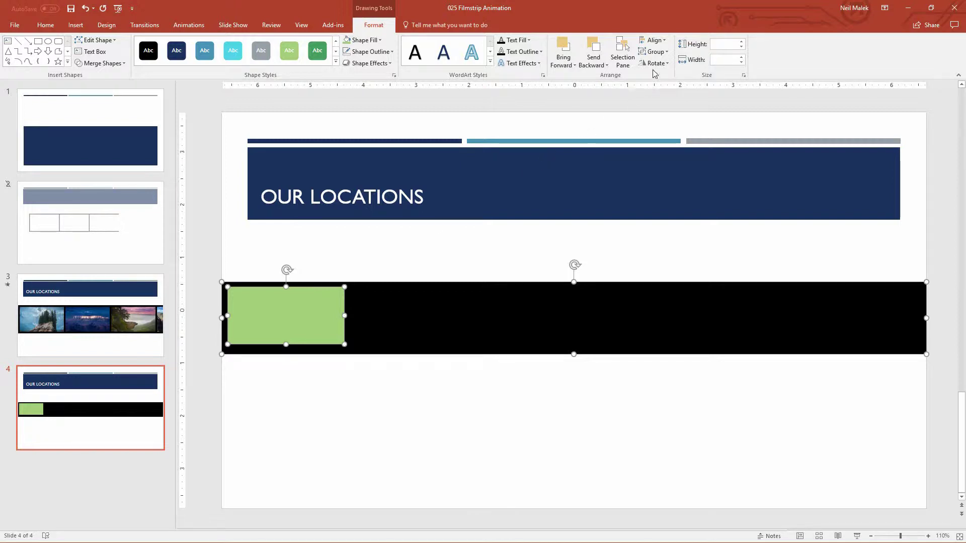
{"action": "left_click", "coordinate": [656, 40]}
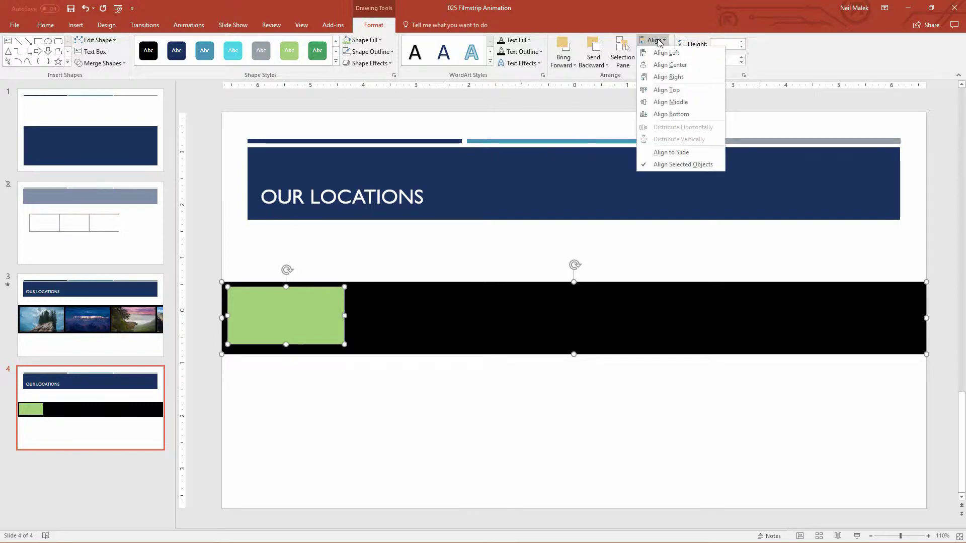
{"action": "left_click", "coordinate": [672, 101]}
{"action": "left_click", "coordinate": [457, 425]}
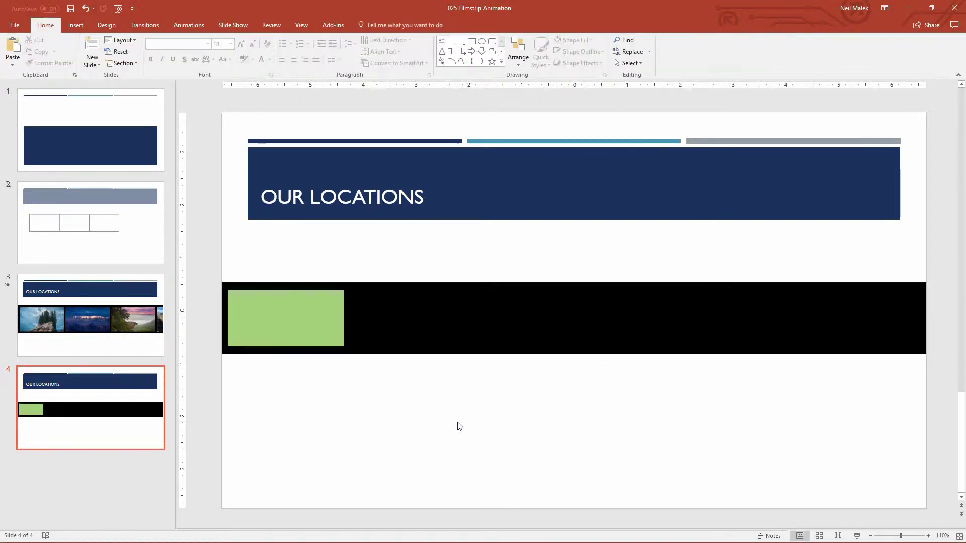
{"action": "left_click", "coordinate": [303, 322]}
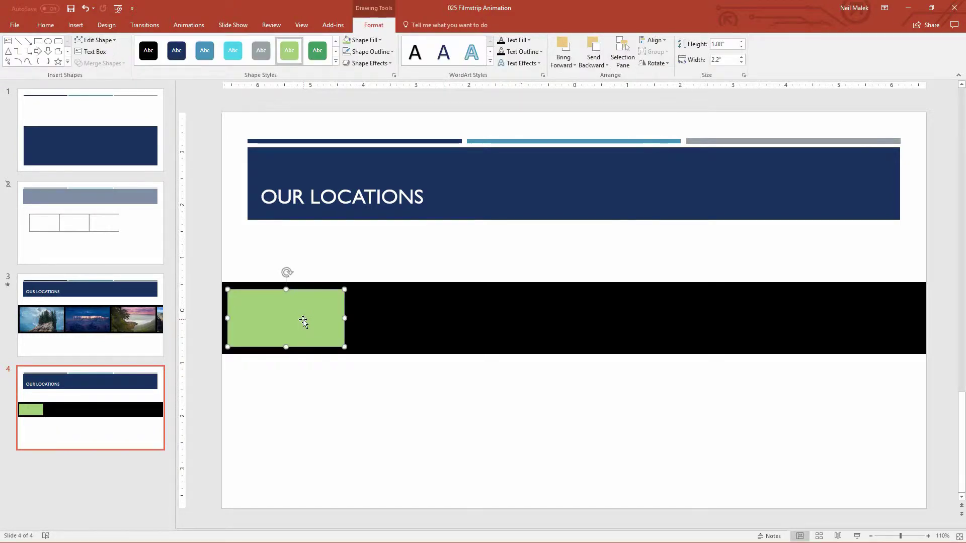
{"action": "left_click", "coordinate": [357, 411]}
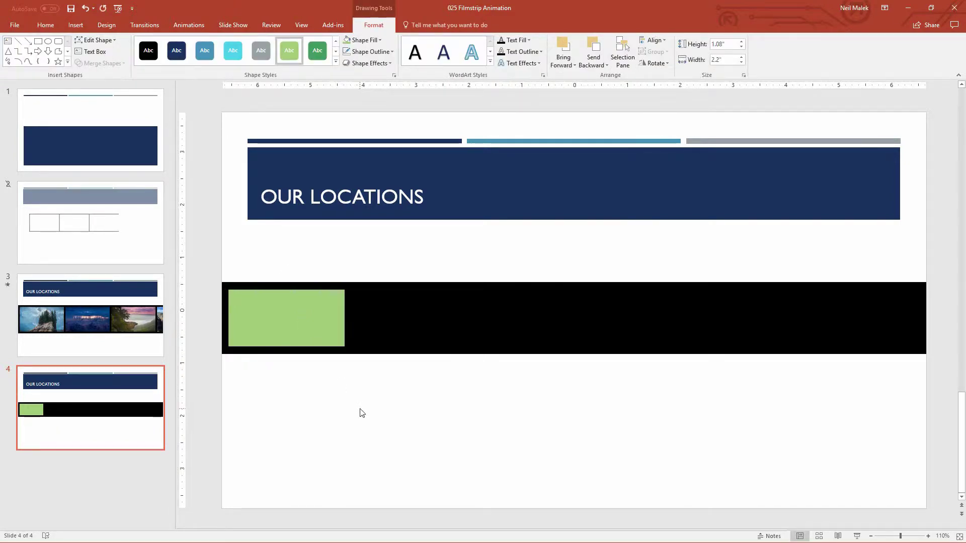
{"action": "left_click", "coordinate": [273, 325]}
{"action": "left_click", "coordinate": [336, 394]}
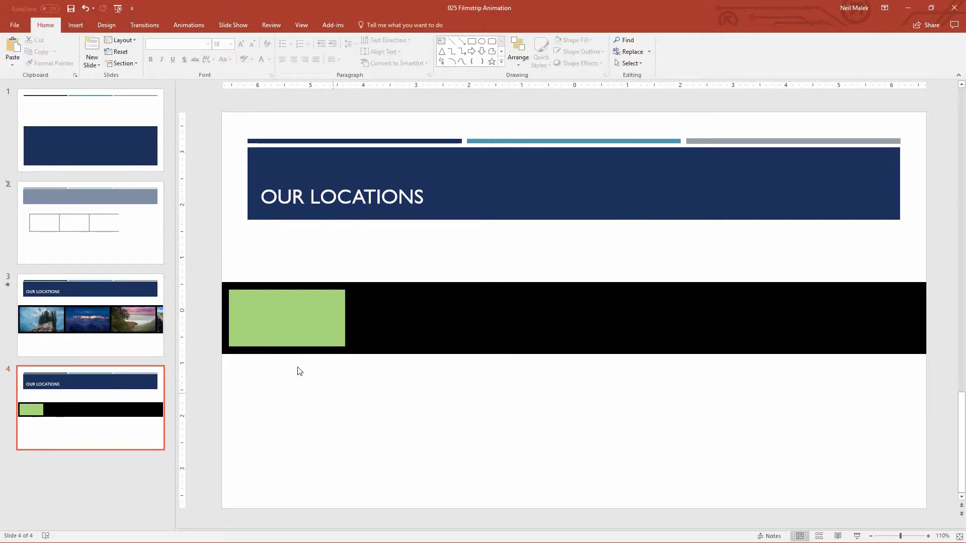
- Copy the green rectangle to its right, then repeat with Ctrl+D to make six frames
{"action": "left_click", "coordinate": [291, 309]}
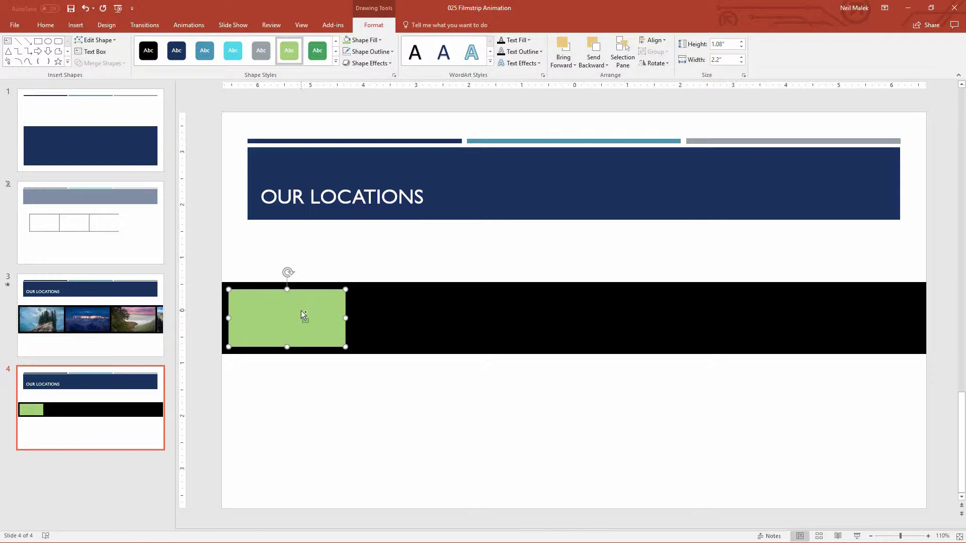
{"action": "left_click_drag", "start_coordinate": [301, 311], "coordinate": [394, 317]}
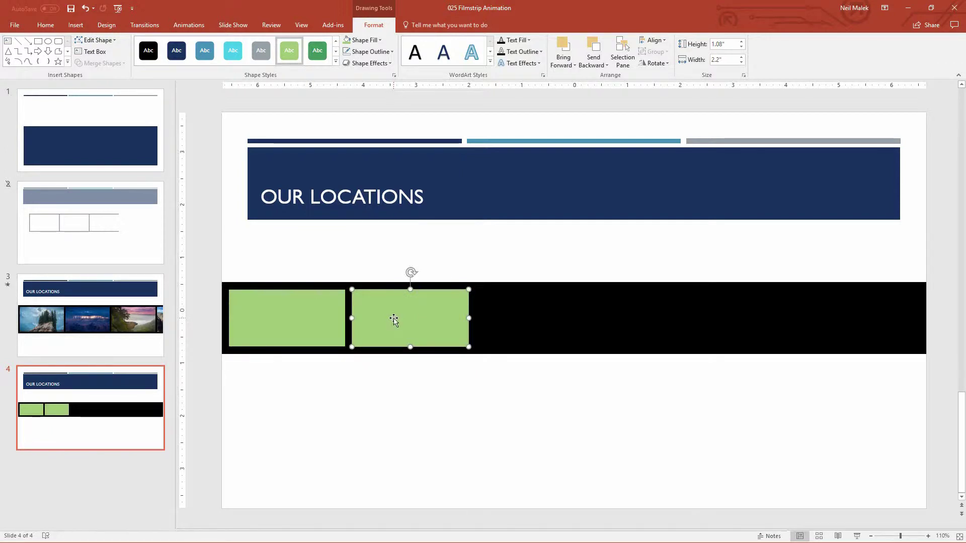
{"action": "key", "text": "ctrl+d"}
{"action": "key", "text": "ctrl+d"}
{"action": "key", "text": "ctrl+d"}
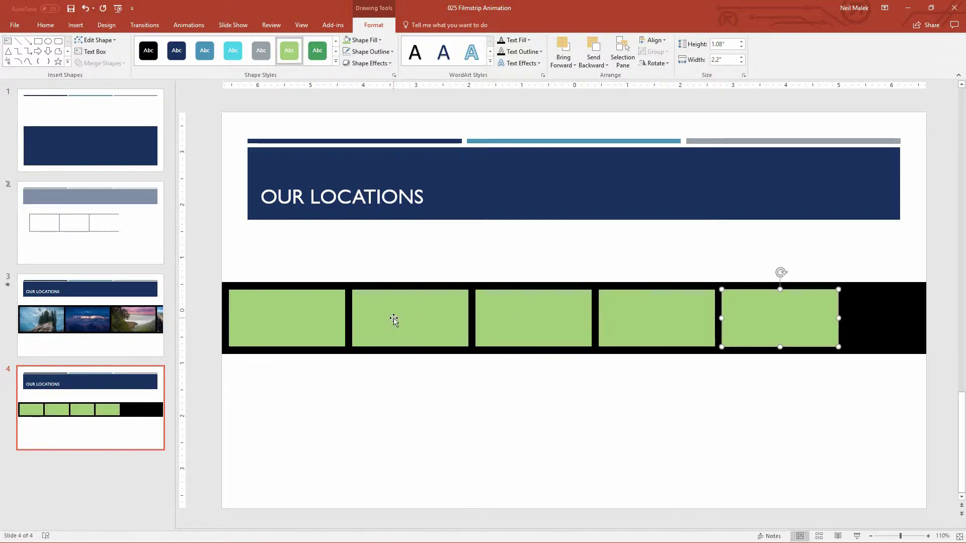
{"action": "key", "text": "ctrl+d"}
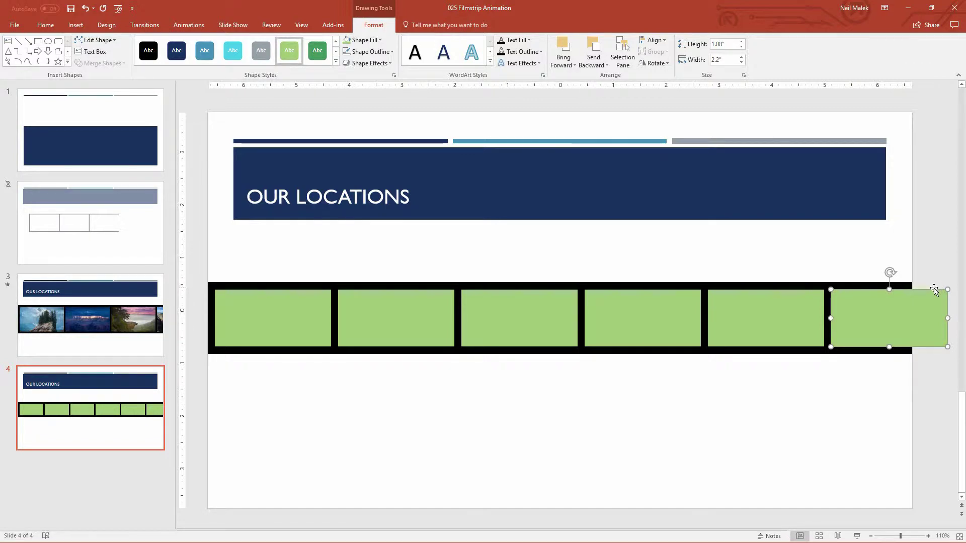
- Align the strip and all green frames to the middle
{"action": "key", "text": "ctrl+a"}
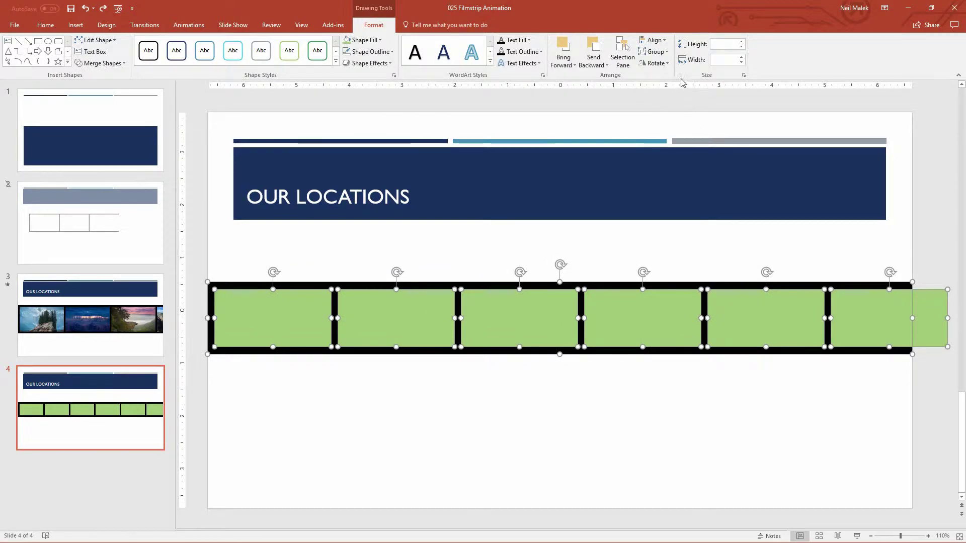
{"action": "left_click", "coordinate": [663, 40]}
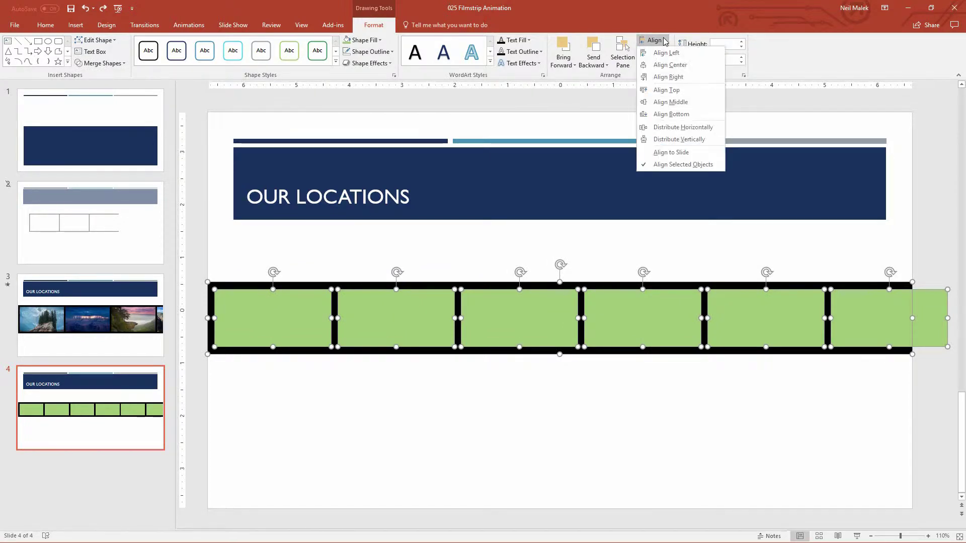
{"action": "left_click", "coordinate": [681, 103]}
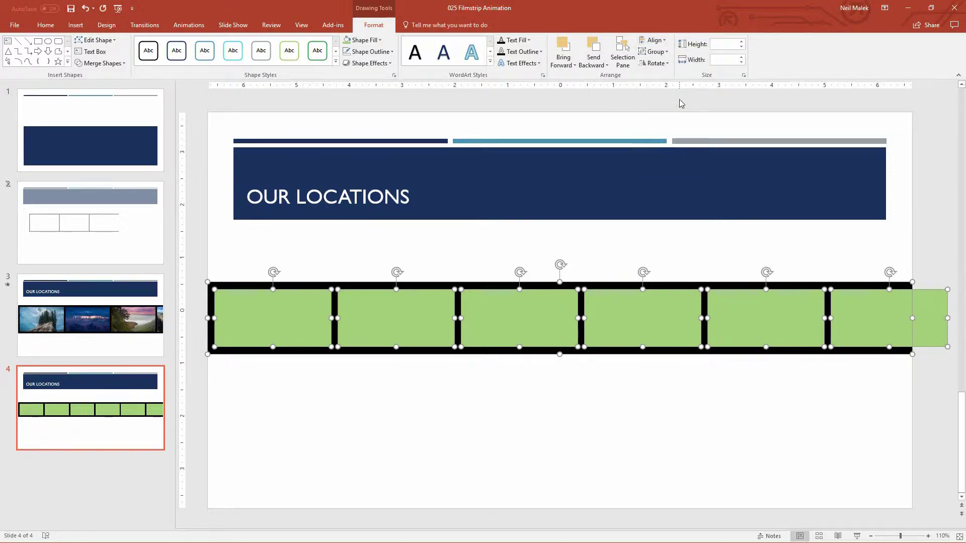
{"action": "left_click", "coordinate": [355, 381]}
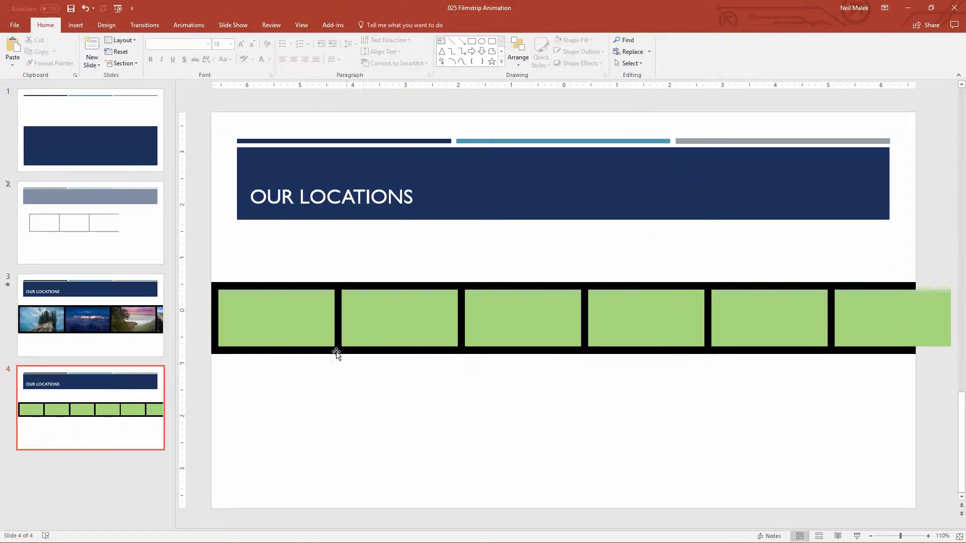
- Distribute the six green frames horizontally so they are evenly spaced
{"action": "left_click", "coordinate": [308, 324]}
{"action": "left_click", "coordinate": [412, 322], "text": "shift"}
{"action": "left_click", "coordinate": [500, 321], "text": "shift"}
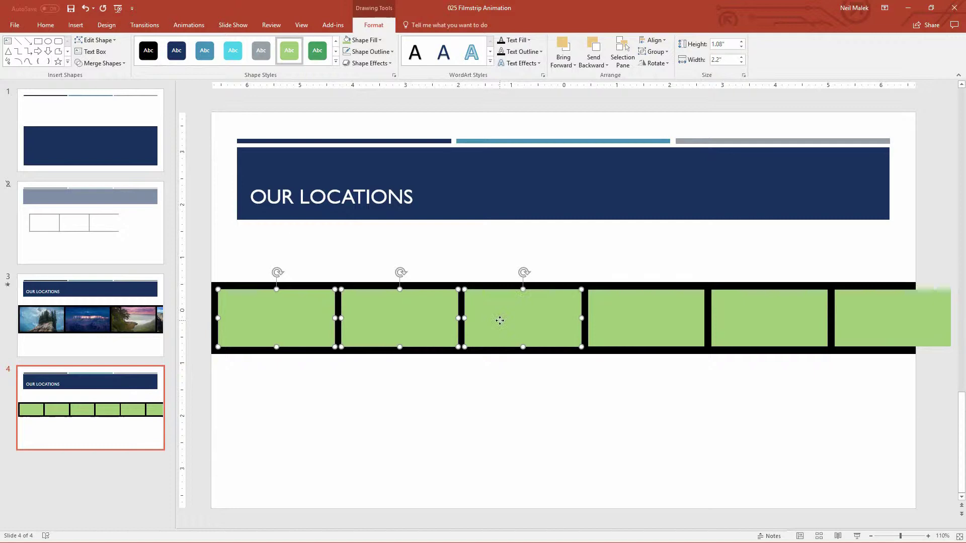
{"action": "left_click", "coordinate": [638, 320], "text": "shift"}
{"action": "left_click", "coordinate": [763, 317], "text": "shift"}
{"action": "left_click", "coordinate": [855, 316], "text": "shift"}
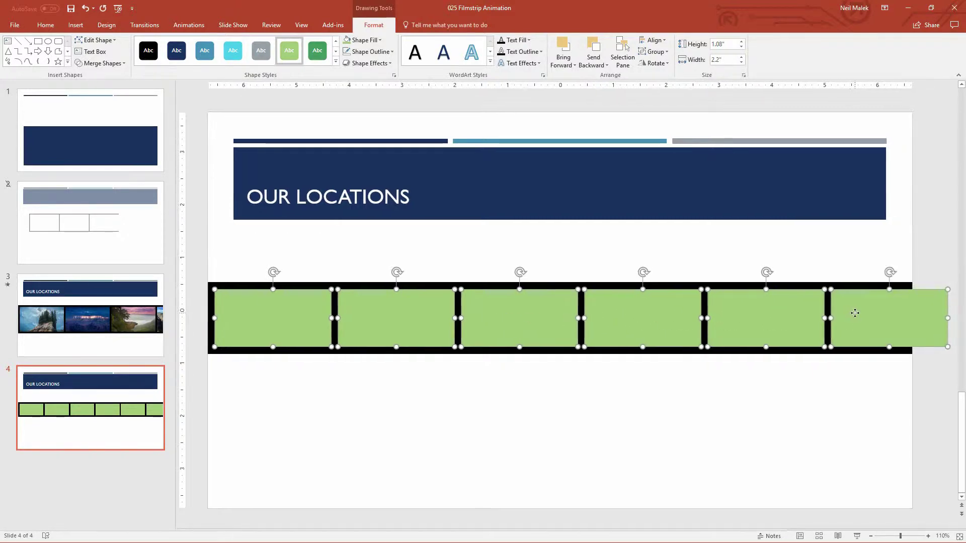
{"action": "left_click", "coordinate": [660, 41]}
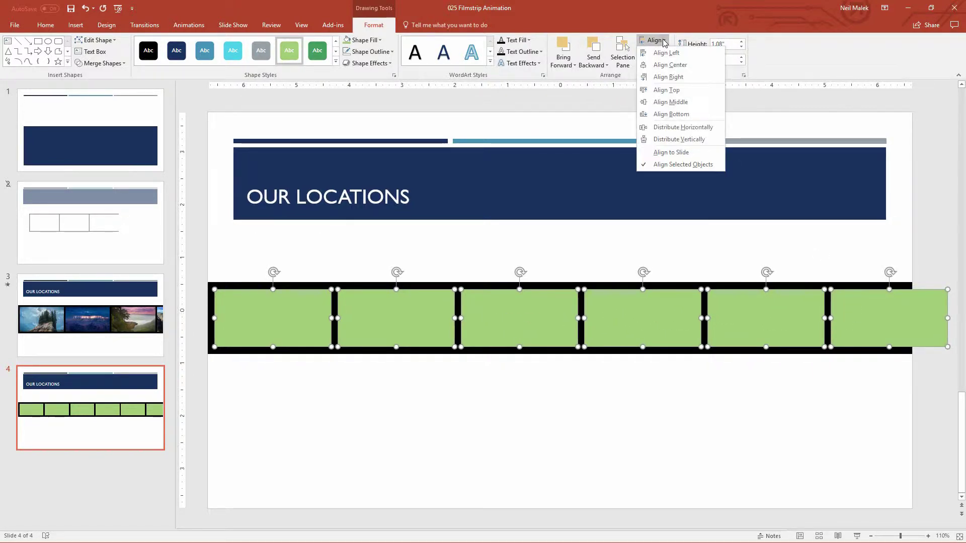
{"action": "left_click", "coordinate": [683, 127]}
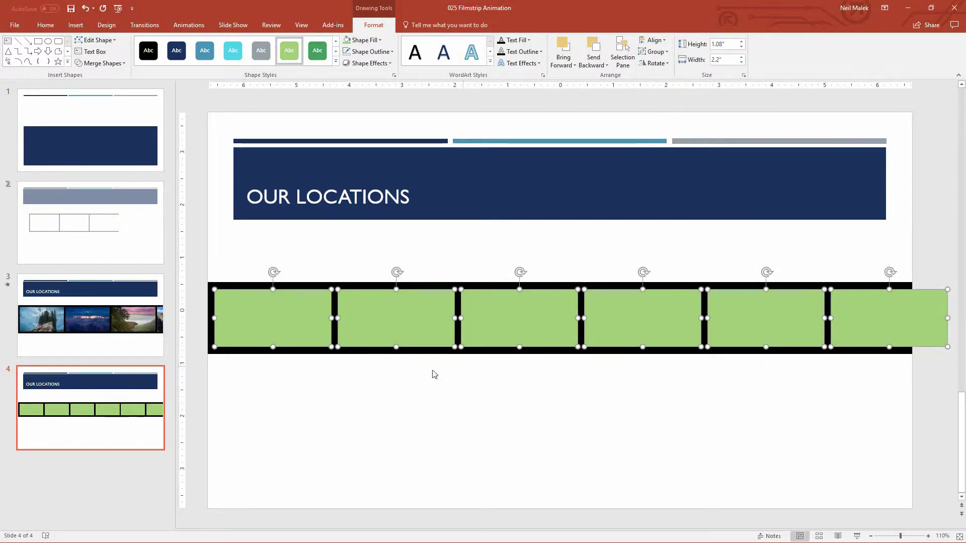
- Widen the black strip to 14" so it covers the sixth frame
{"action": "left_click", "coordinate": [583, 419]}
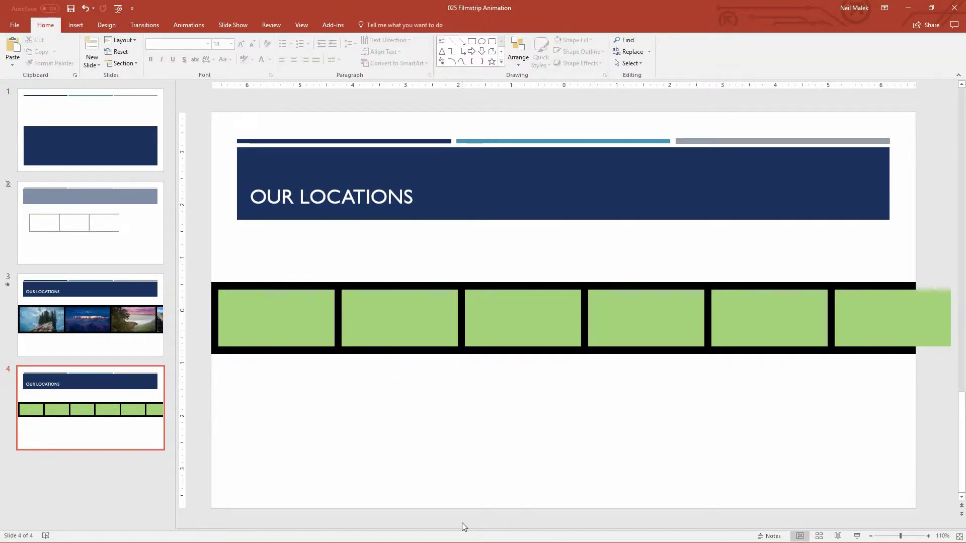
{"action": "left_click", "coordinate": [736, 353]}
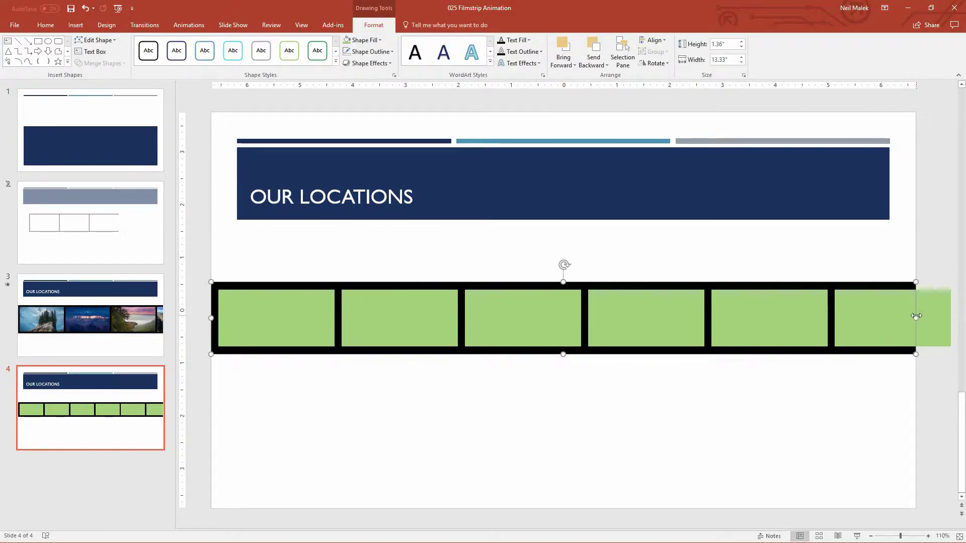
{"action": "left_click_drag", "start_coordinate": [916, 316], "coordinate": [949, 316]}
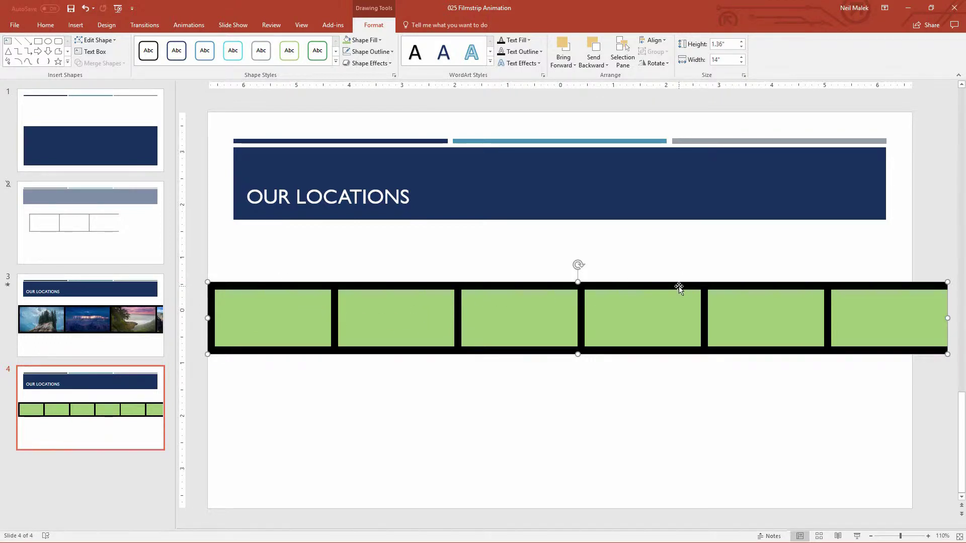
- Subtract the six green rectangles from the black strip with Merge Shapes, leaving hollow windows
{"action": "mouse_move", "coordinate": [196, 268]}
{"action": "left_mouse_down"}
{"action": "mouse_move", "coordinate": [247, 302]}
{"action": "mouse_move", "coordinate": [712, 371]}
{"action": "mouse_move", "coordinate": [951, 362]}
{"action": "left_mouse_up"}
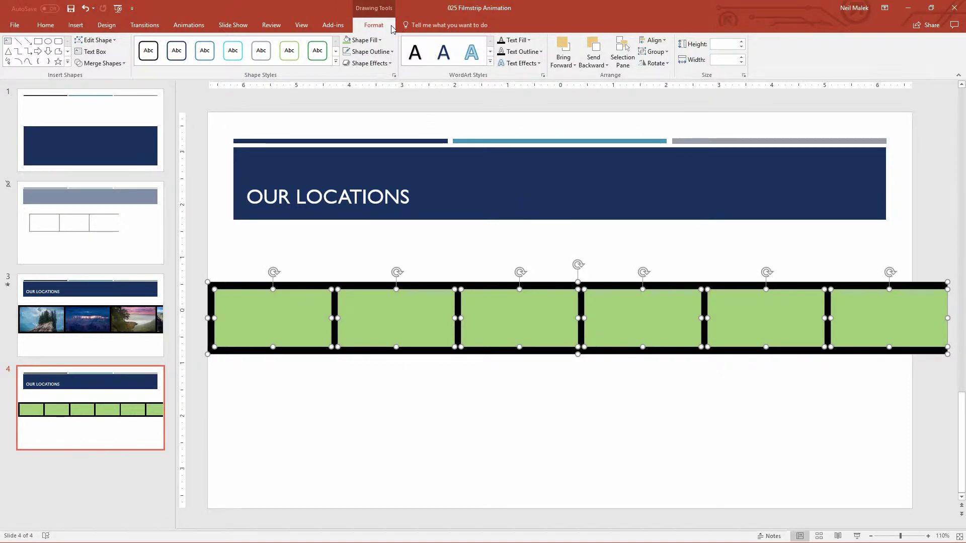
{"action": "left_click", "coordinate": [114, 64]}
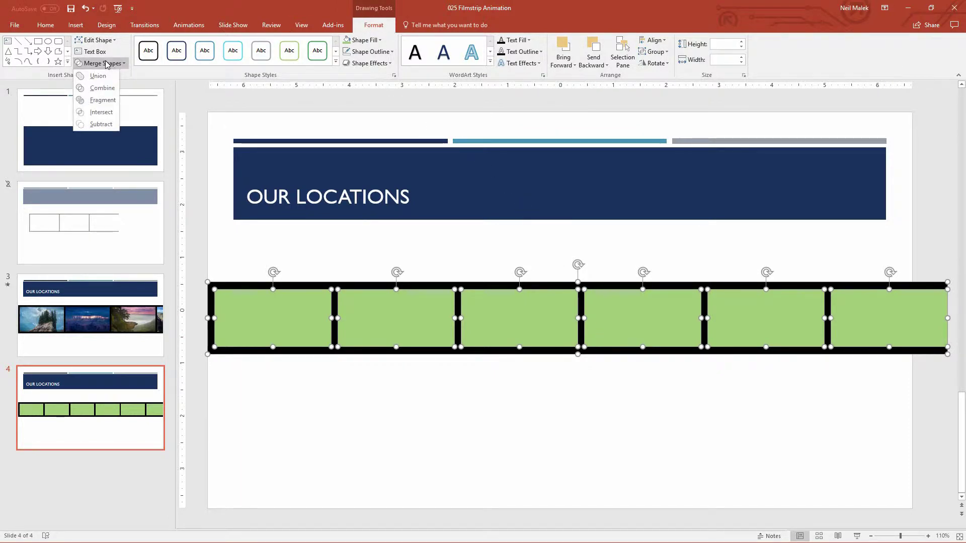
{"action": "left_click", "coordinate": [100, 125]}
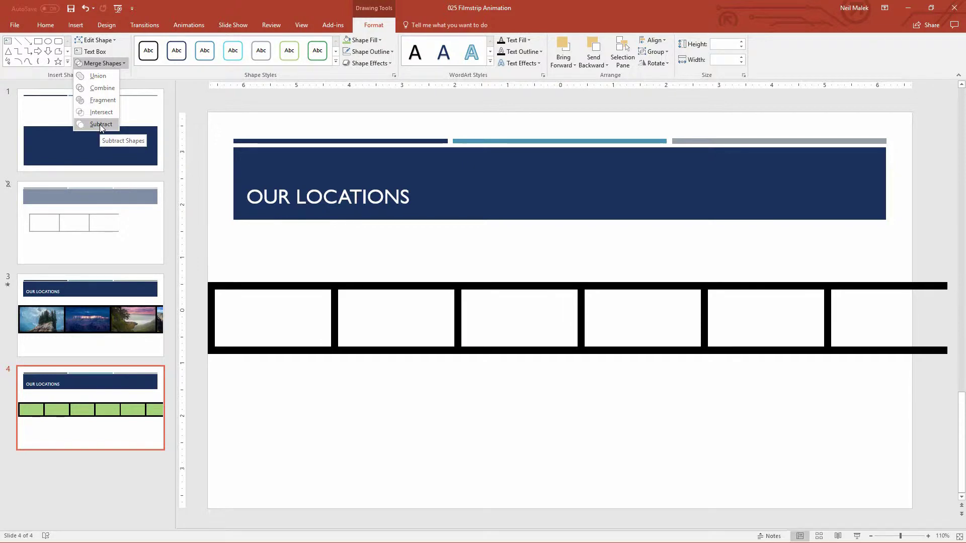
{"action": "left_click", "coordinate": [100, 126]}
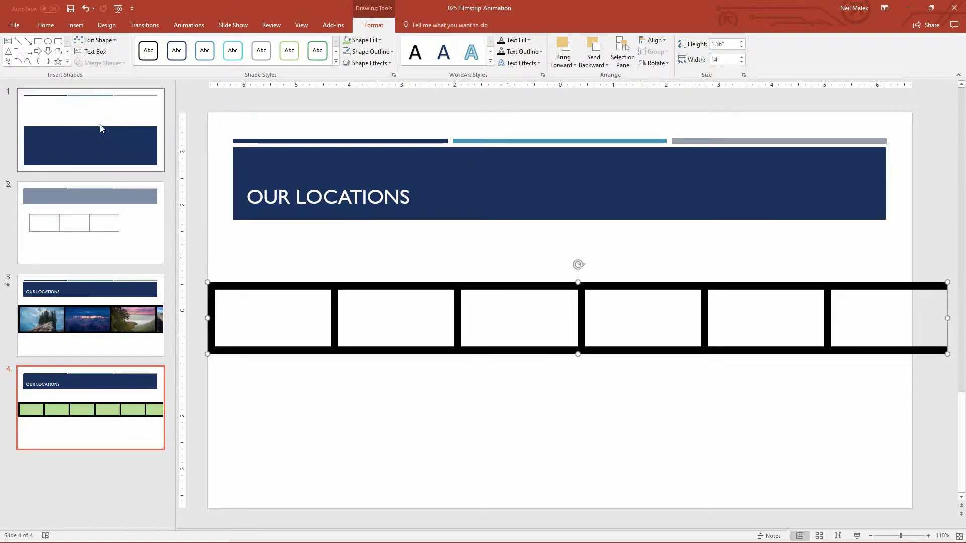
{"action": "left_click", "coordinate": [528, 393]}
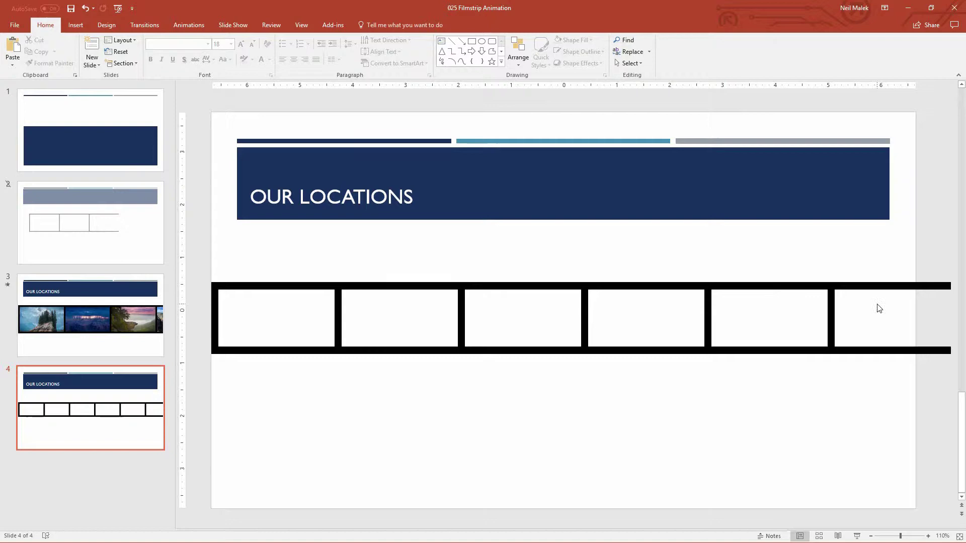
- Insert the AK, AL, Angels-Landing, AR, AZ and beach stock photos onto slide 4
{"action": "left_click", "coordinate": [72, 26]}
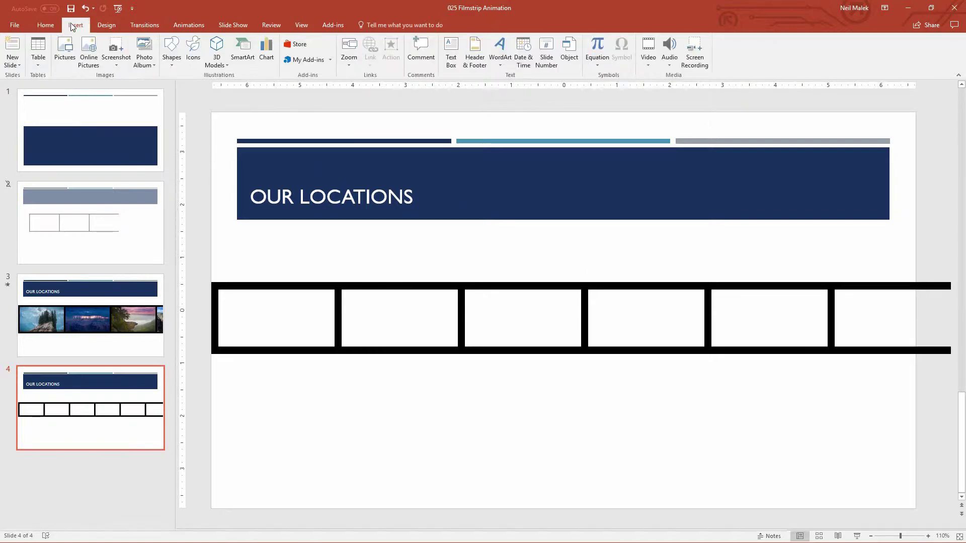
{"action": "left_click", "coordinate": [67, 47]}
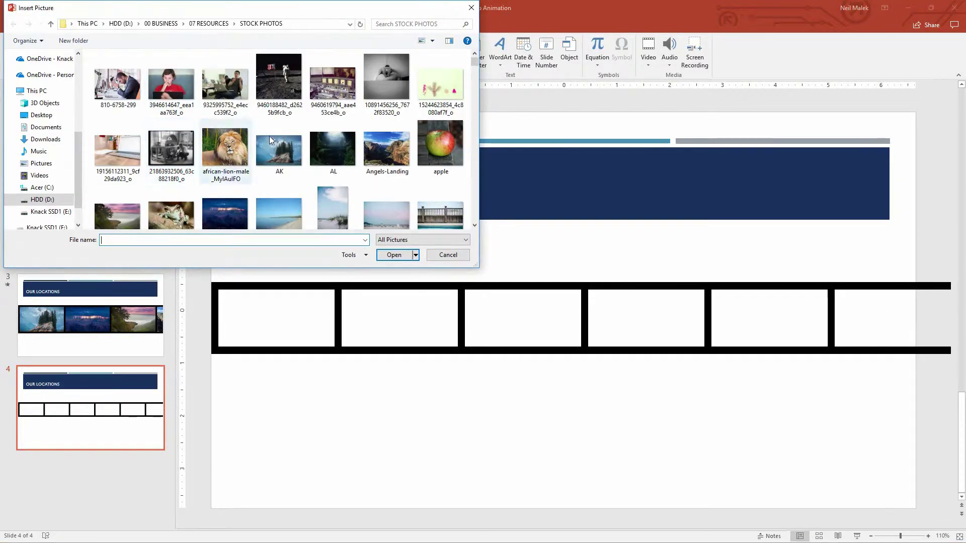
{"action": "left_click", "coordinate": [279, 156]}
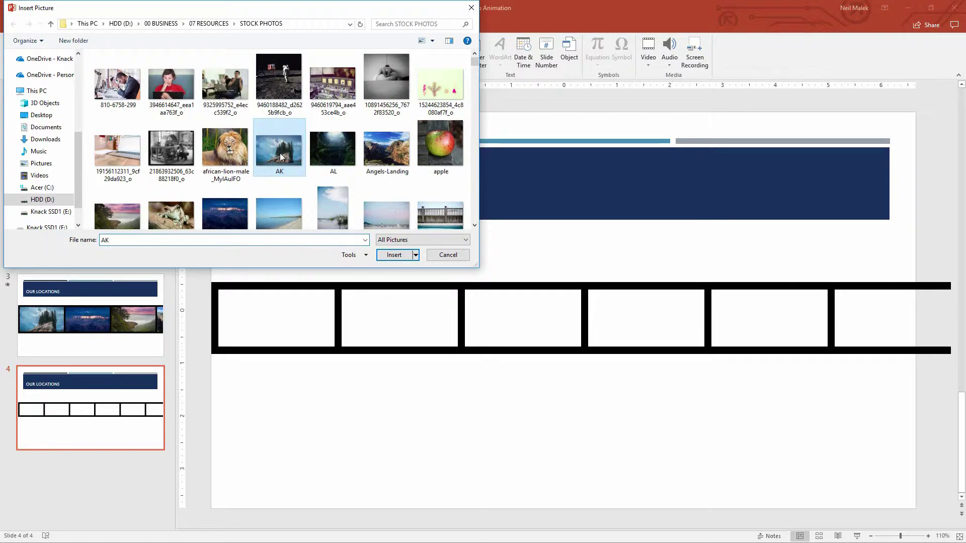
{"action": "left_click", "coordinate": [331, 154], "text": "ctrl"}
{"action": "left_click", "coordinate": [386, 160], "text": "ctrl"}
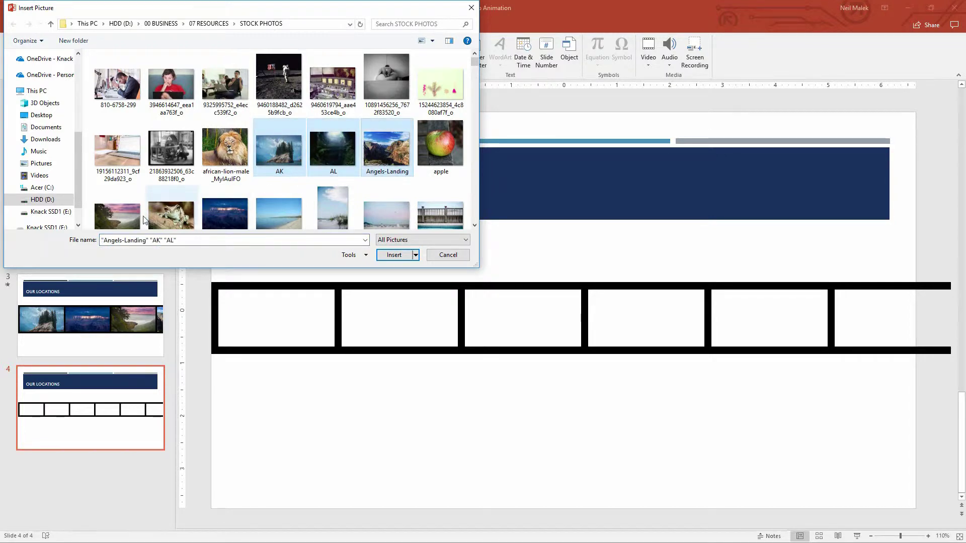
{"action": "left_click", "coordinate": [115, 216], "text": "ctrl"}
{"action": "left_click", "coordinate": [226, 200], "text": "ctrl"}
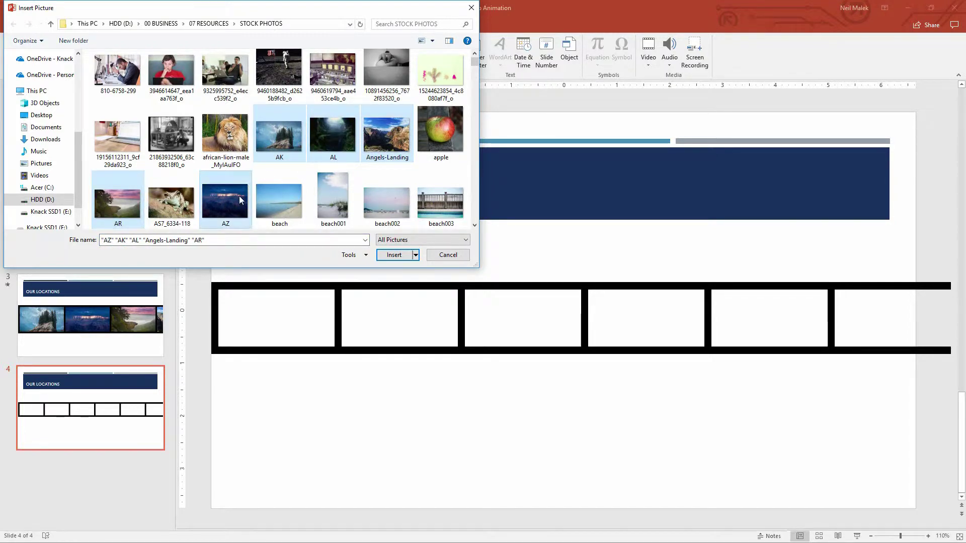
{"action": "scroll", "coordinate": [297, 179], "scroll_direction": "down", "scroll_amount": 1}
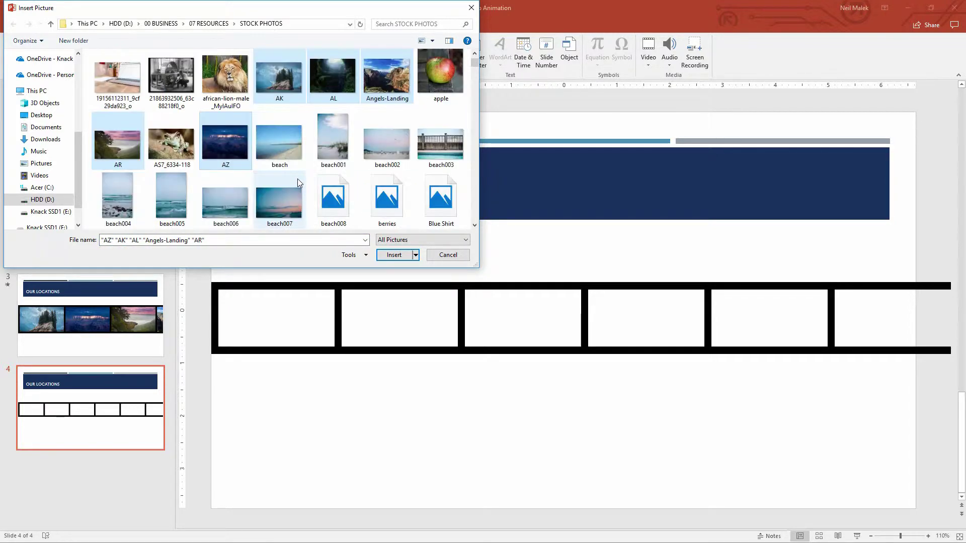
{"action": "left_click", "coordinate": [228, 201], "text": "ctrl"}
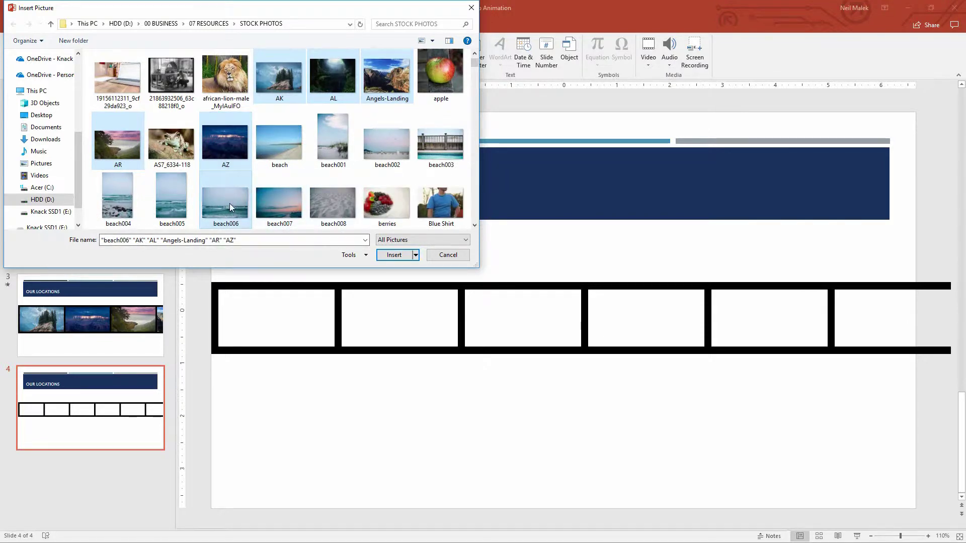
{"action": "left_click", "coordinate": [229, 203], "text": "ctrl"}
{"action": "left_click", "coordinate": [266, 201], "text": "ctrl"}
{"action": "left_click", "coordinate": [393, 256]}
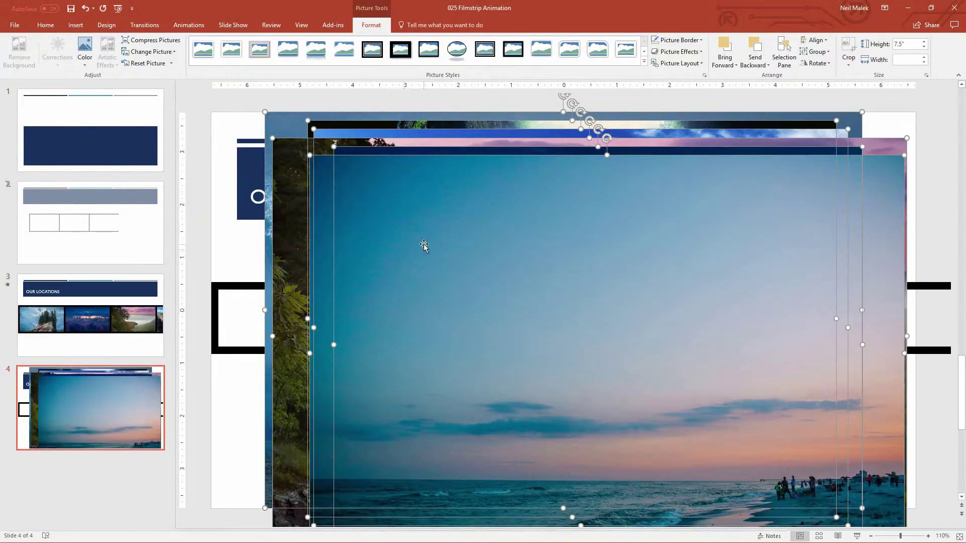
- Shrink the beach photo and the next two photos, up to the misty cliff, into side-by-side thumbnails
{"action": "left_click", "coordinate": [244, 251]}
{"action": "scroll", "coordinate": [245, 252], "scroll_direction": "down", "scroll_amount": 1}
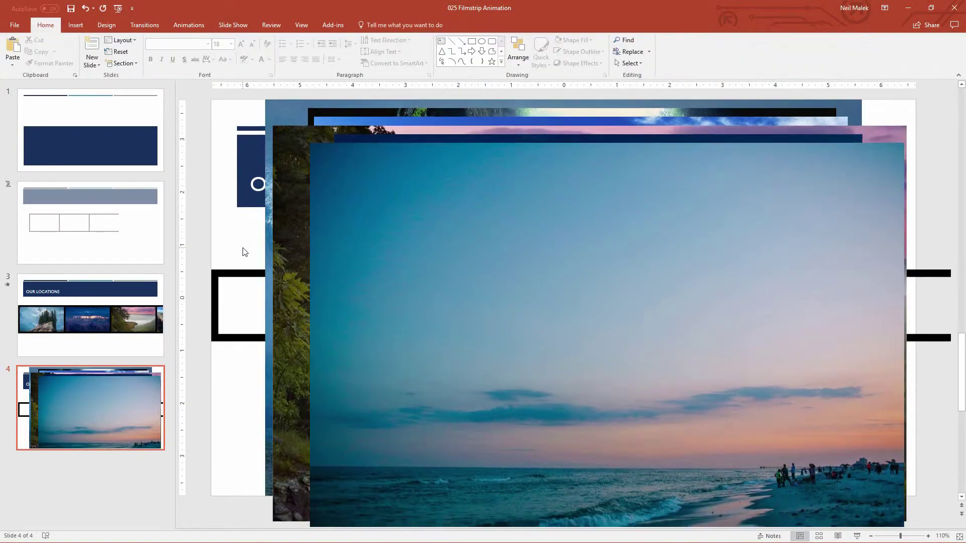
{"action": "left_click", "coordinate": [354, 214]}
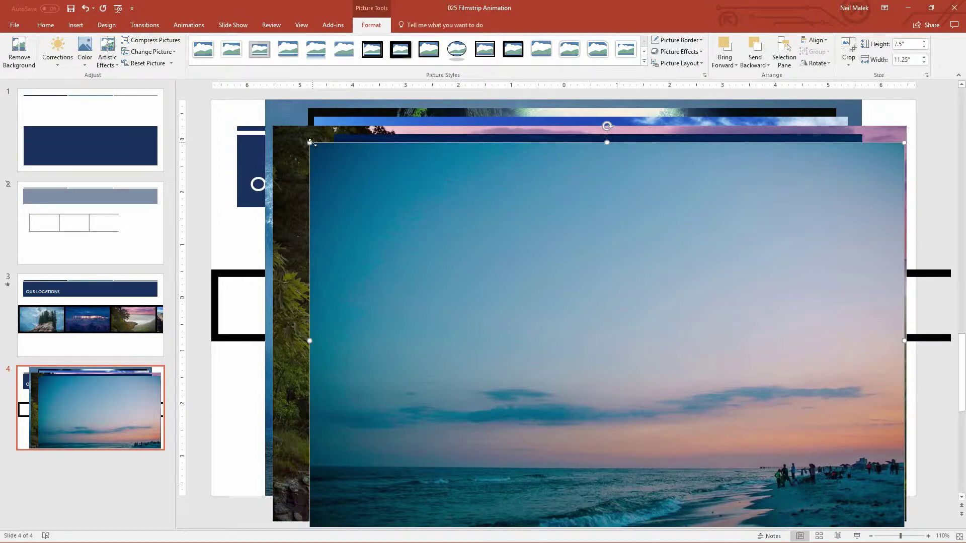
{"action": "left_click_drag", "start_coordinate": [310, 142], "coordinate": [750, 436]}
{"action": "left_click_drag", "start_coordinate": [773, 468], "coordinate": [233, 291]}
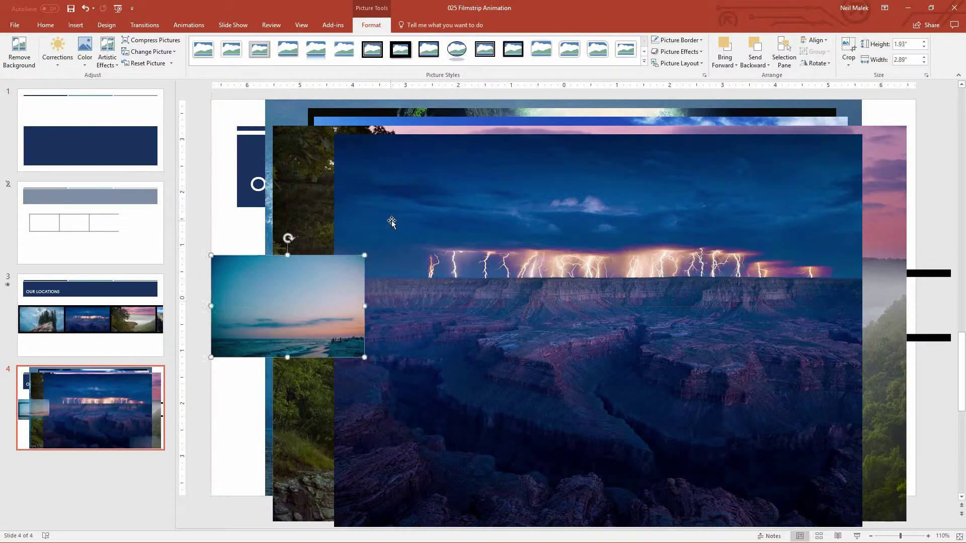
{"action": "left_click", "coordinate": [392, 222]}
{"action": "left_click_drag", "start_coordinate": [334, 133], "coordinate": [738, 437]}
{"action": "left_click_drag", "start_coordinate": [784, 486], "coordinate": [411, 300]}
{"action": "left_click", "coordinate": [295, 146]}
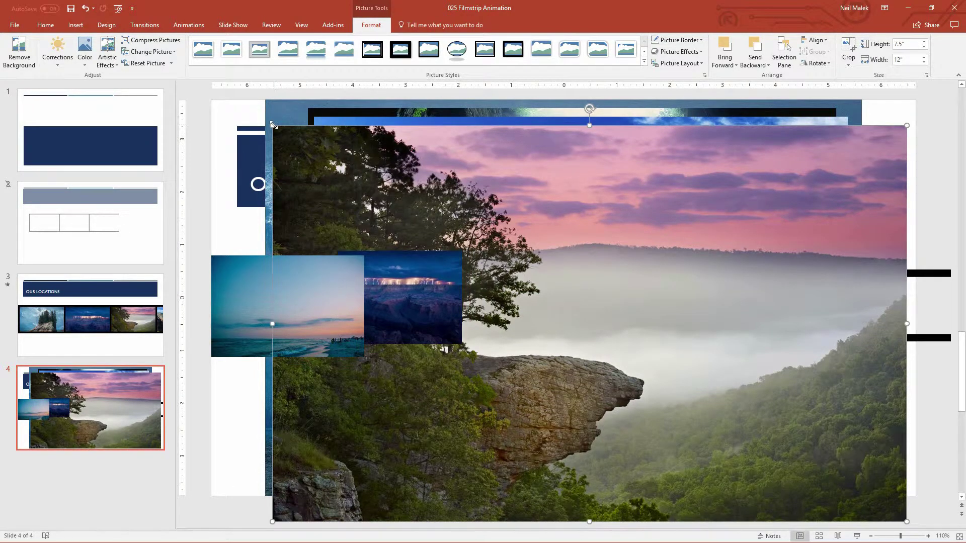
{"action": "left_click_drag", "start_coordinate": [273, 125], "coordinate": [672, 423]}
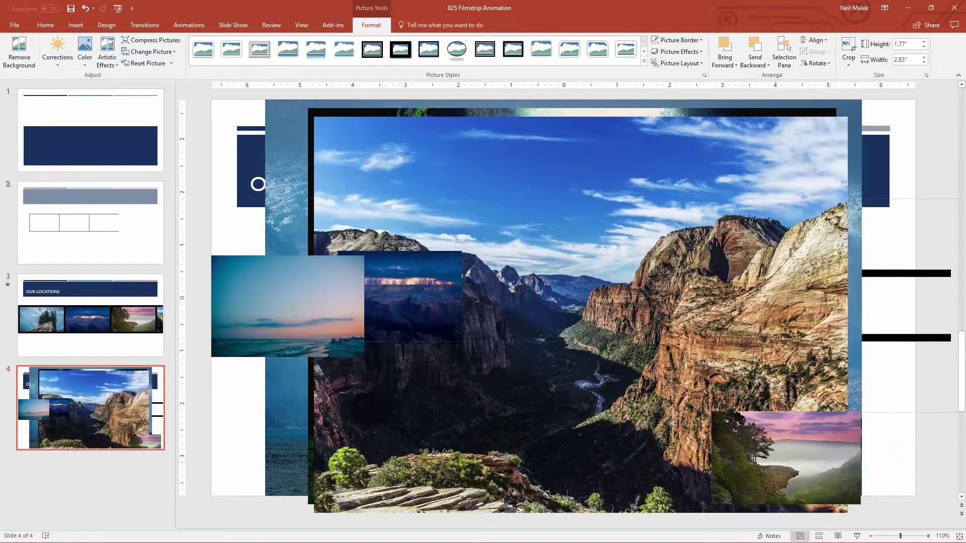
{"action": "left_click_drag", "start_coordinate": [751, 436], "coordinate": [481, 284]}
- Shrink the canyon, cave and island photos to thumbnails, extending the row
{"action": "scroll", "coordinate": [432, 199], "scroll_direction": "up", "scroll_amount": 1}
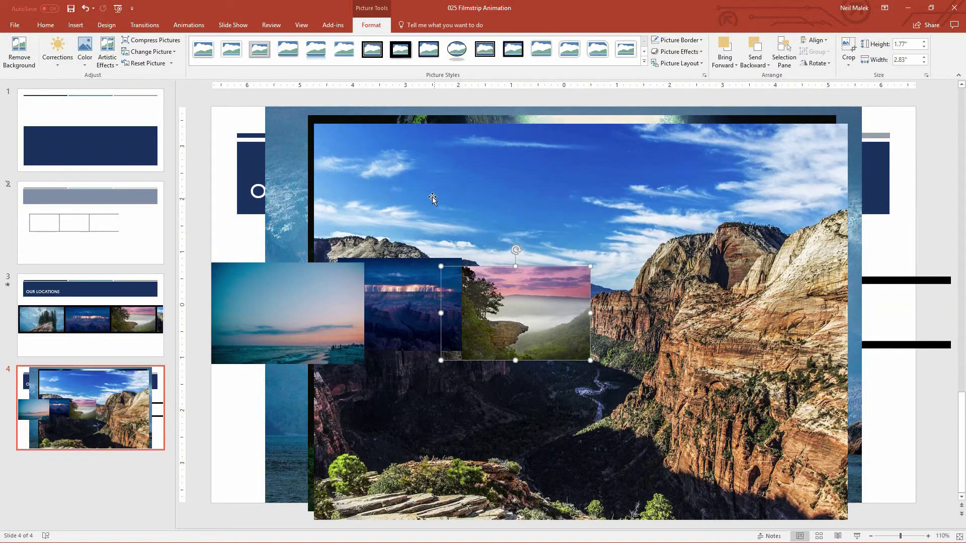
{"action": "left_click", "coordinate": [432, 198]}
{"action": "left_click_drag", "start_coordinate": [314, 123], "coordinate": [701, 409]}
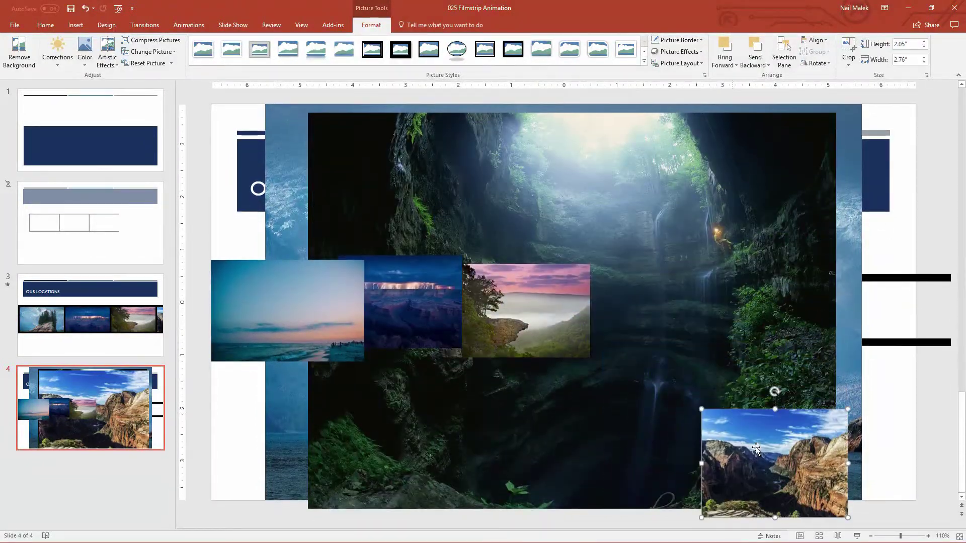
{"action": "left_click_drag", "start_coordinate": [756, 449], "coordinate": [617, 286]}
{"action": "scroll", "coordinate": [411, 162], "scroll_direction": "up", "scroll_amount": 1}
{"action": "left_click", "coordinate": [411, 162]}
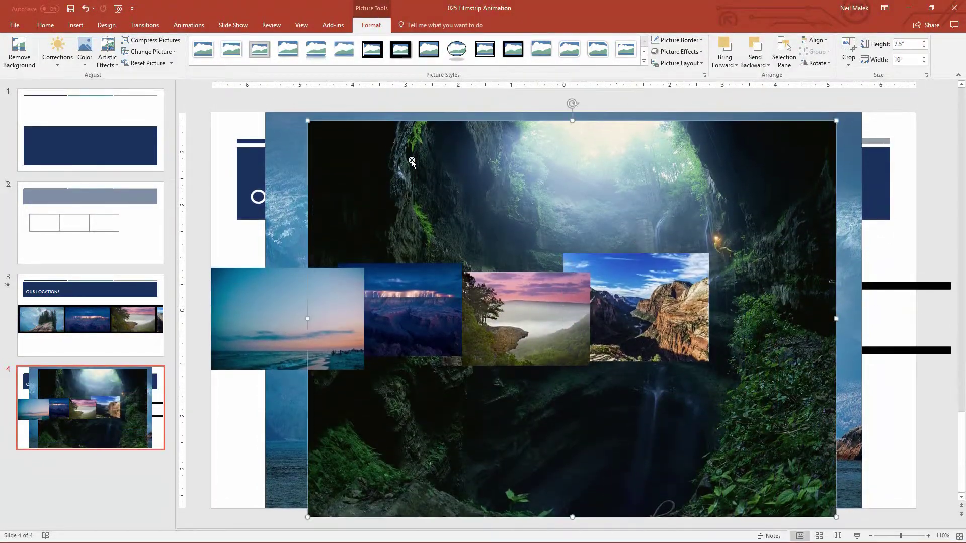
{"action": "left_click_drag", "start_coordinate": [307, 121], "coordinate": [681, 399]}
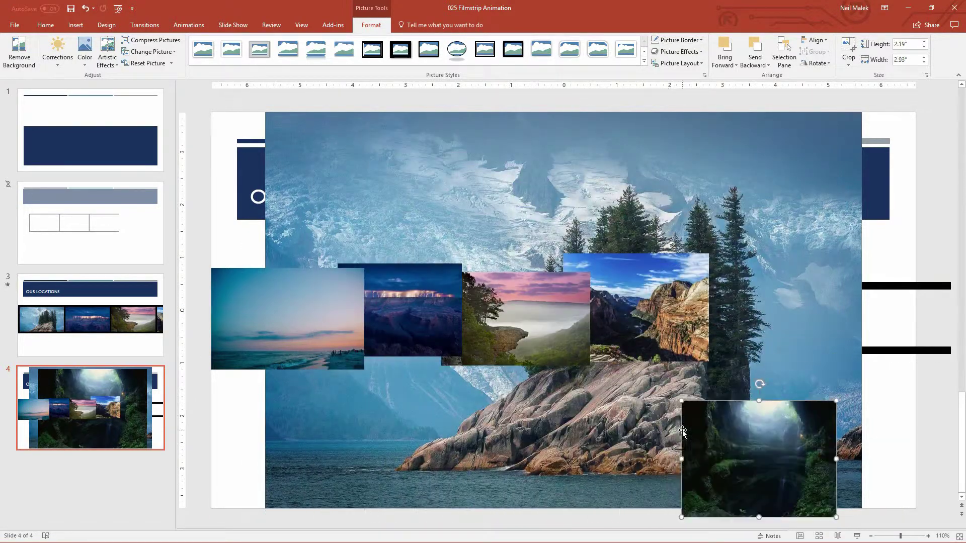
{"action": "left_click_drag", "start_coordinate": [713, 456], "coordinate": [745, 327]}
{"action": "scroll", "coordinate": [410, 179], "scroll_direction": "up", "scroll_amount": 1}
{"action": "left_click", "coordinate": [410, 179]}
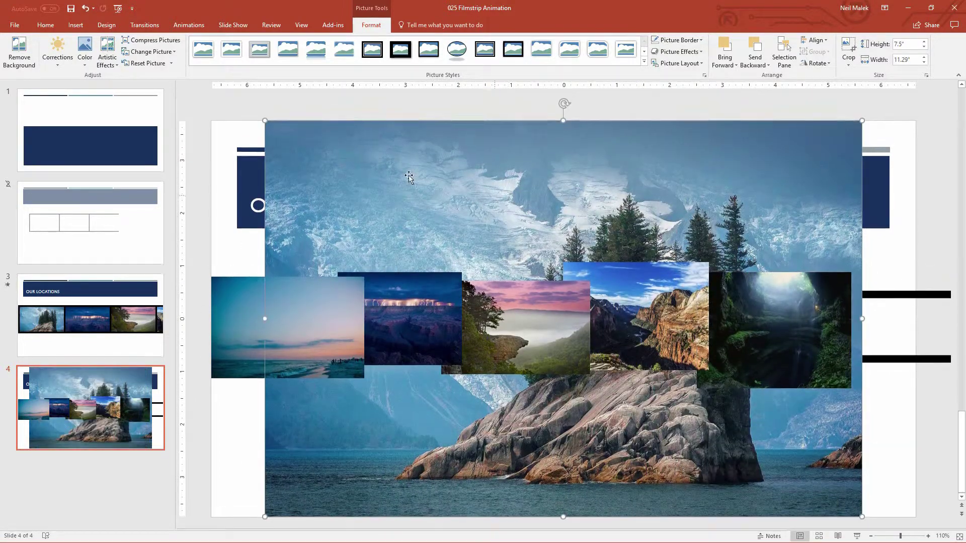
{"action": "left_click_drag", "start_coordinate": [264, 123], "coordinate": [720, 414]}
- Move the lightning, cliff, canyon, cave and island thumbnails below the filmstrip, leaving the beach photo on it
{"action": "left_click_drag", "start_coordinate": [751, 473], "coordinate": [837, 341]}
{"action": "left_click_drag", "start_coordinate": [367, 328], "coordinate": [394, 441]}
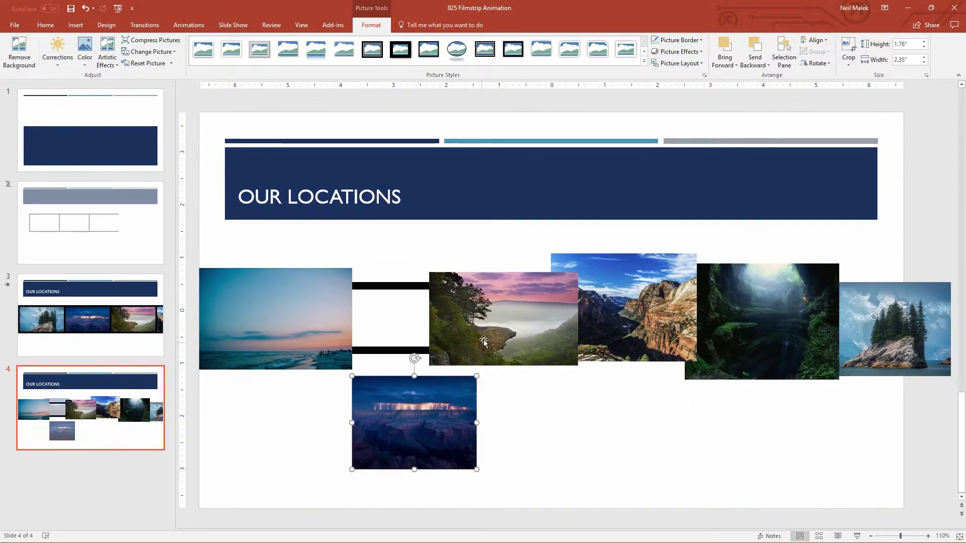
{"action": "left_click_drag", "start_coordinate": [503, 322], "coordinate": [553, 426]}
{"action": "left_click_drag", "start_coordinate": [583, 319], "coordinate": [625, 441]}
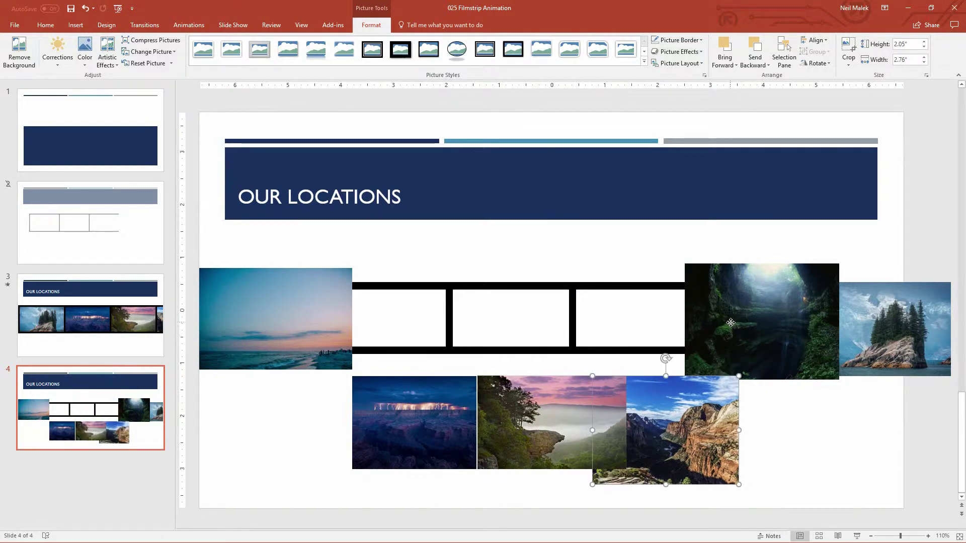
{"action": "left_click_drag", "start_coordinate": [755, 322], "coordinate": [777, 434]}
{"action": "left_click_drag", "start_coordinate": [888, 343], "coordinate": [907, 443]}
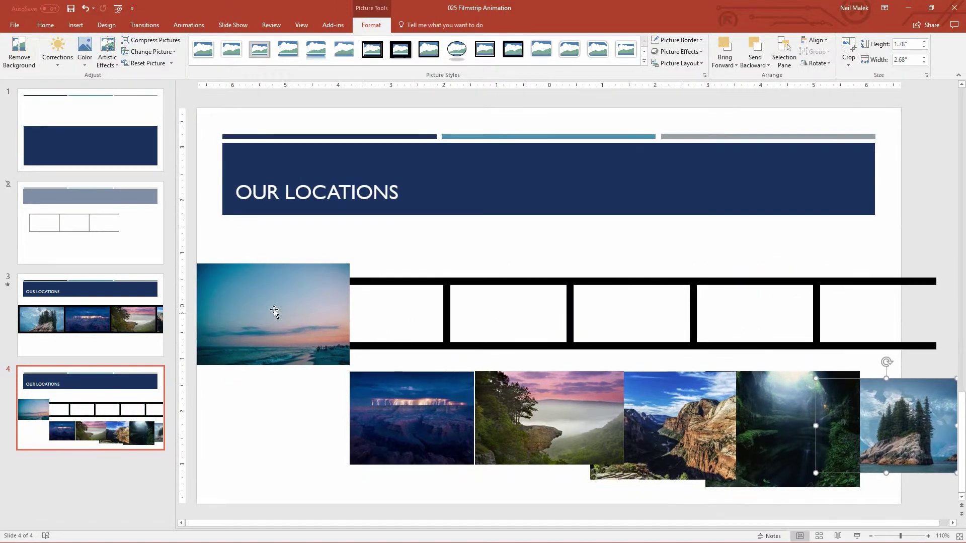
{"action": "mouse_move", "coordinate": [274, 316]}
{"action": "left_mouse_down"}
{"action": "mouse_move", "coordinate": [306, 317]}
{"action": "mouse_move", "coordinate": [279, 314]}
{"action": "mouse_move", "coordinate": [278, 300]}
{"action": "left_mouse_up"}
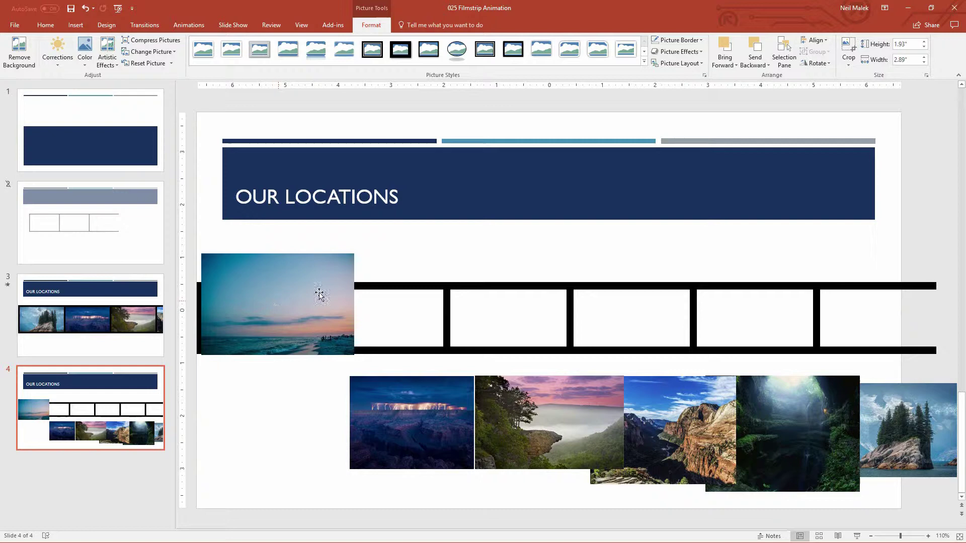
- Crop the beach photo's top and right side to fit the first filmstrip window
{"action": "left_click", "coordinate": [842, 50]}
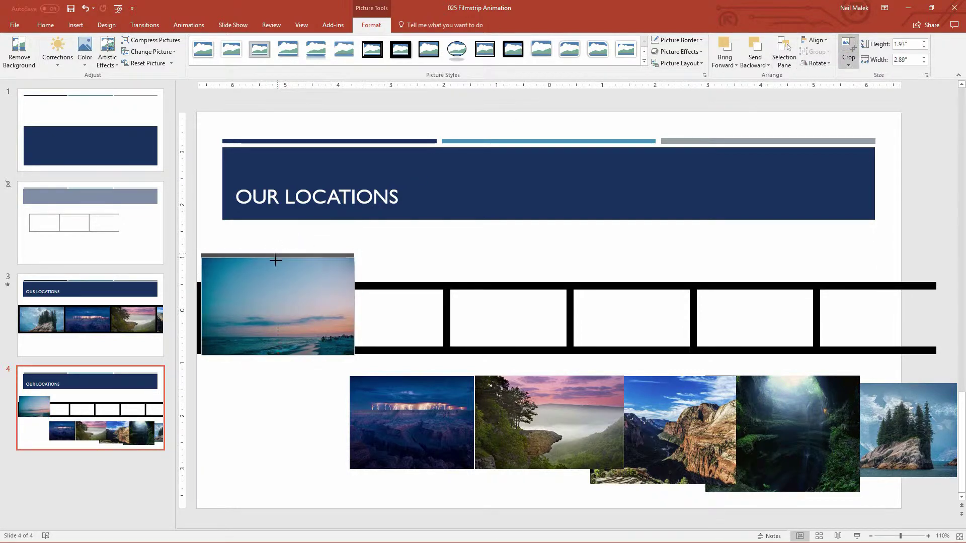
{"action": "left_click_drag", "start_coordinate": [275, 255], "coordinate": [271, 286]}
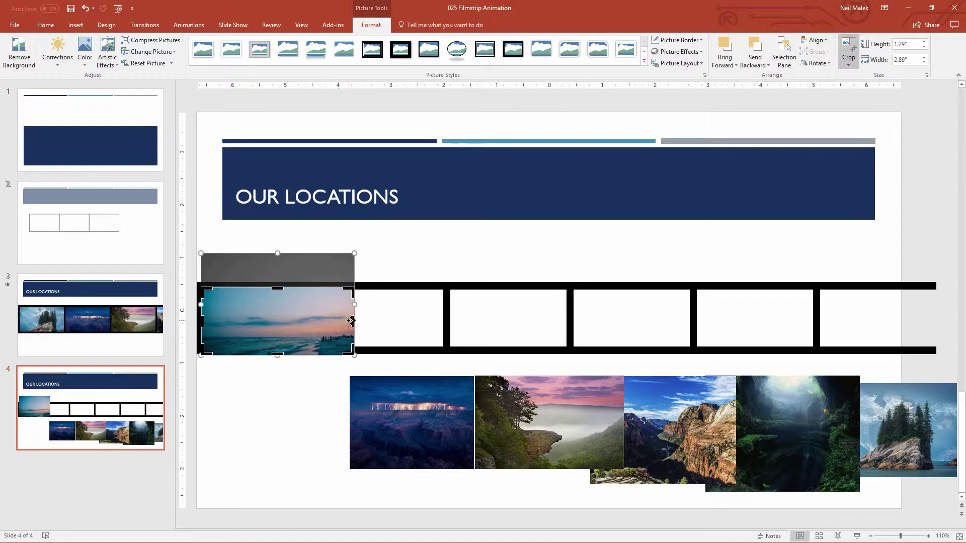
{"action": "left_click_drag", "start_coordinate": [353, 321], "coordinate": [323, 320]}
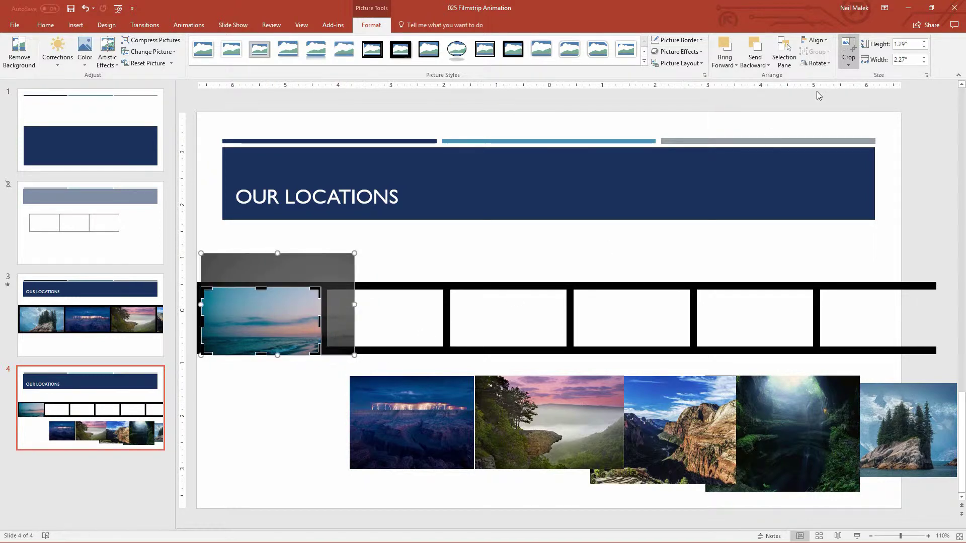
{"action": "left_click", "coordinate": [849, 46]}
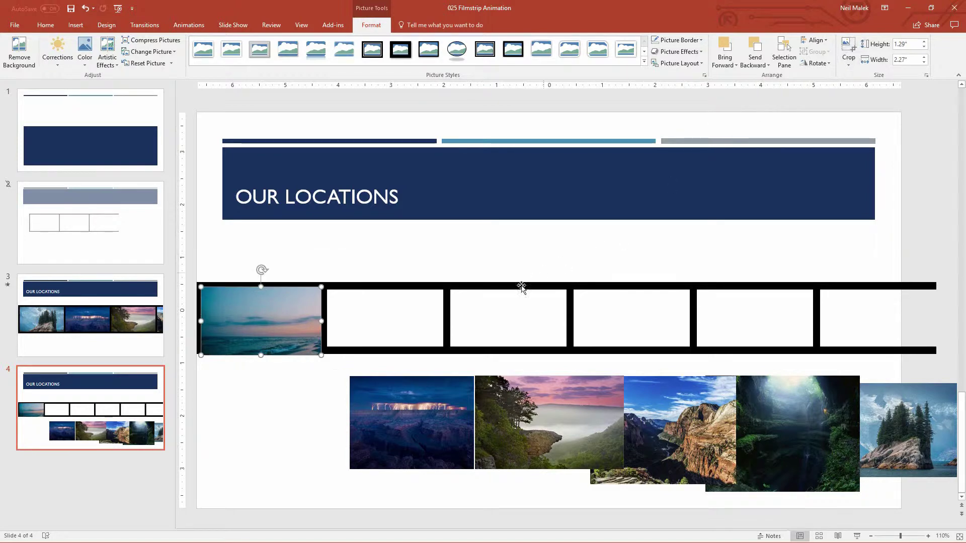
{"action": "left_click", "coordinate": [298, 405]}
- Move the lightning photo into the second window and crop it to 1.29" × 2.33"
{"action": "left_click_drag", "start_coordinate": [398, 422], "coordinate": [377, 332]}
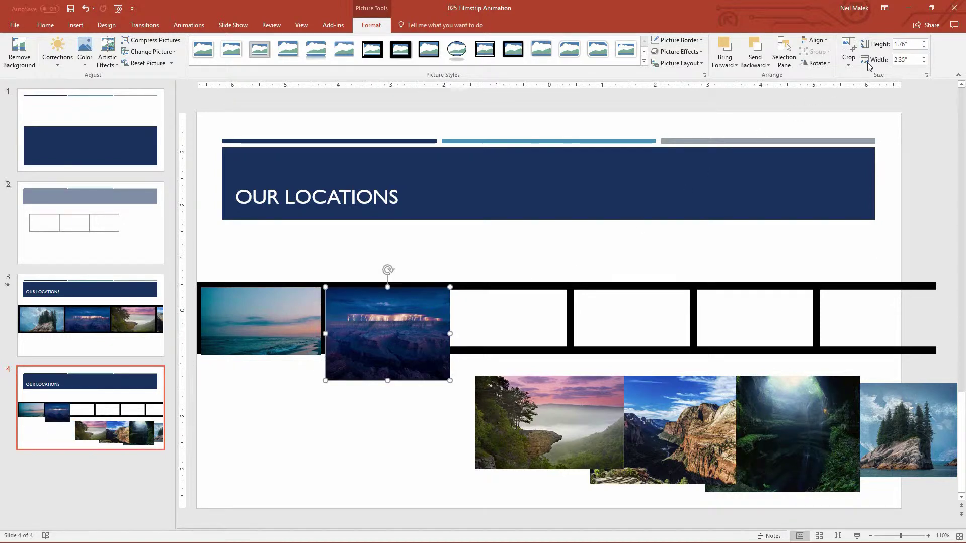
{"action": "key", "text": "Up"}
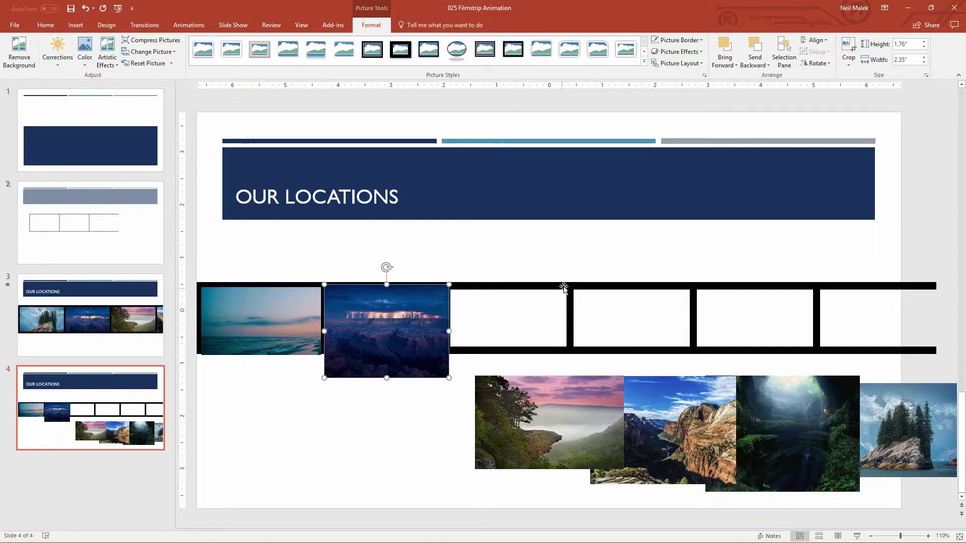
{"action": "left_click", "coordinate": [849, 49]}
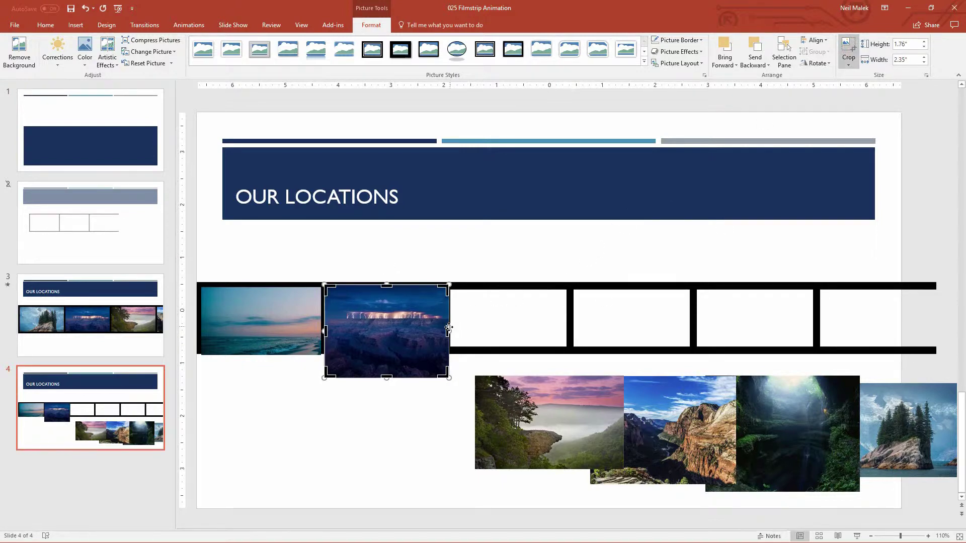
{"action": "left_click_drag", "start_coordinate": [448, 329], "coordinate": [446, 326]}
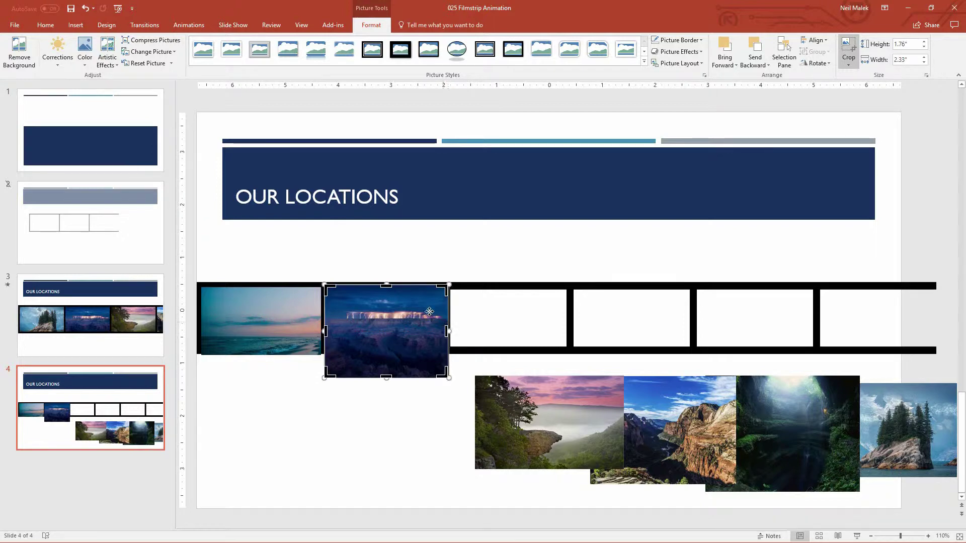
{"action": "left_click_drag", "start_coordinate": [391, 377], "coordinate": [391, 351]}
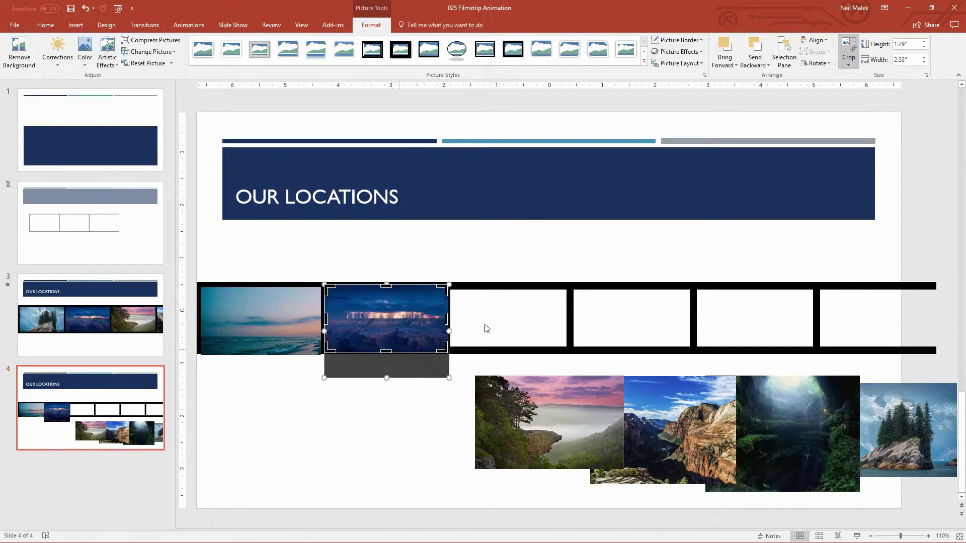
- Finish the lightning photo's crop and recheck the beach photo's crop, undoing its repositioning
{"action": "left_click", "coordinate": [858, 47]}
{"action": "left_click", "coordinate": [386, 381]}
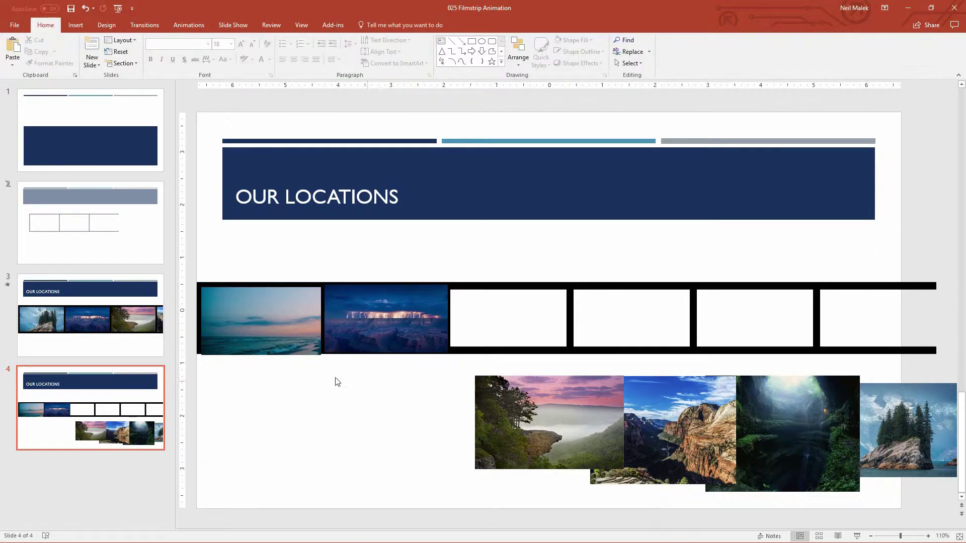
{"action": "left_click", "coordinate": [261, 322]}
{"action": "left_click", "coordinate": [849, 47]}
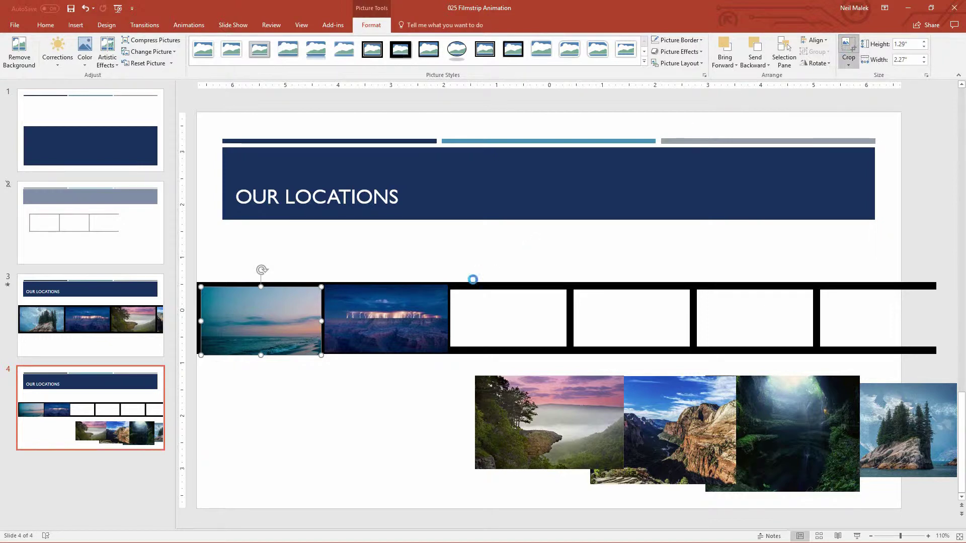
{"action": "left_click_drag", "start_coordinate": [257, 356], "coordinate": [258, 352]}
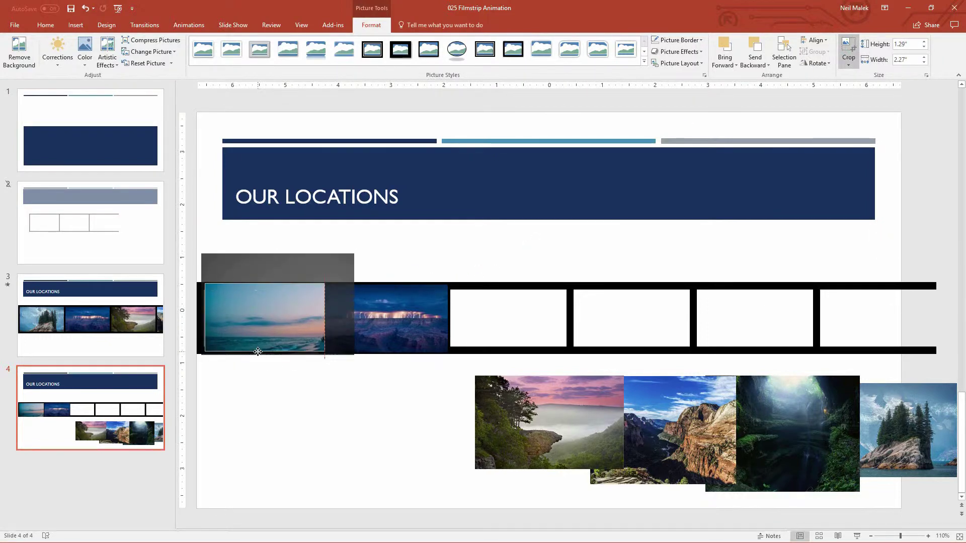
{"action": "left_click", "coordinate": [269, 363]}
{"action": "key", "text": "ctrl+z"}
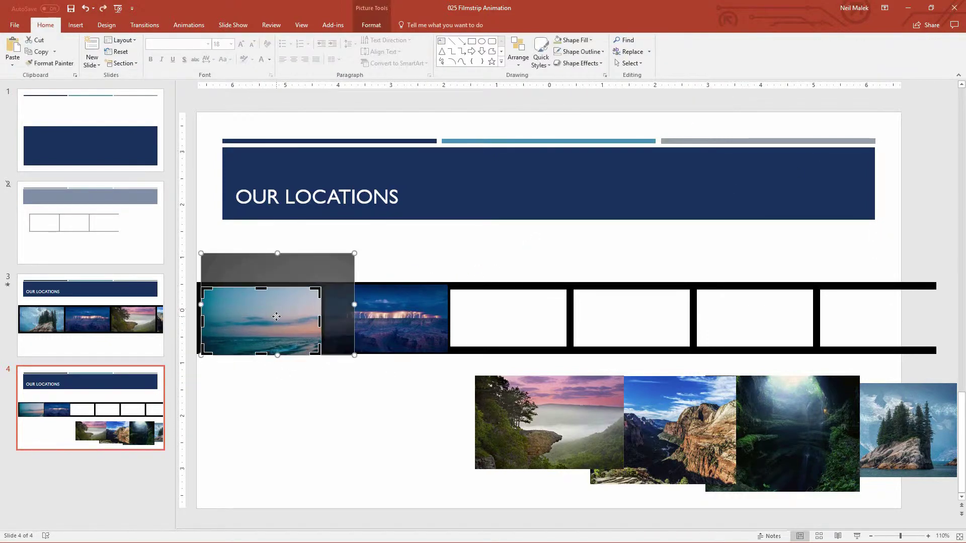
{"action": "key", "text": "ctrl+z"}
{"action": "key", "text": "Escape"}
- Fit the misty cliff photo into the third frame and the canyon photo into the fourth
{"action": "left_click_drag", "start_coordinate": [551, 434], "coordinate": [524, 343]}
{"action": "left_click_drag", "start_coordinate": [598, 378], "coordinate": [568, 359]}
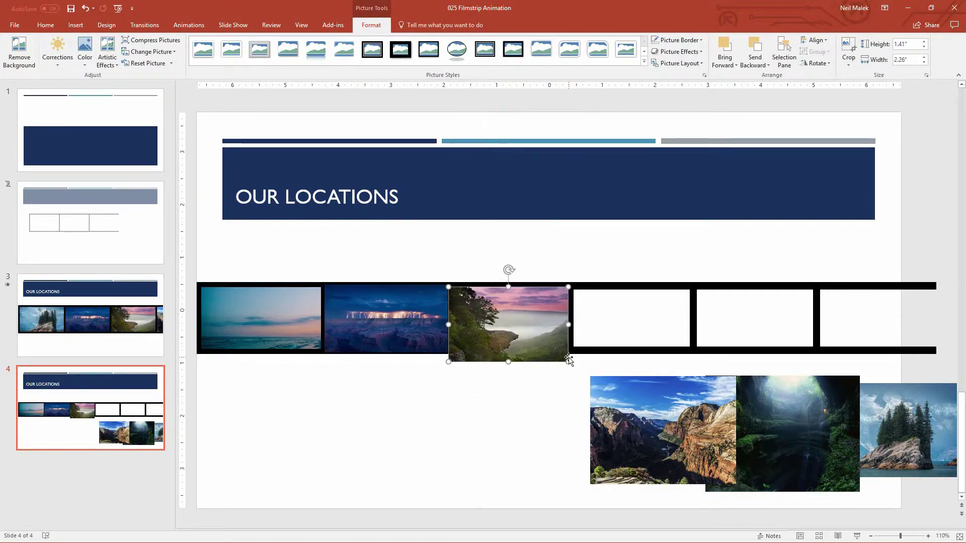
{"action": "left_click", "coordinate": [624, 366]}
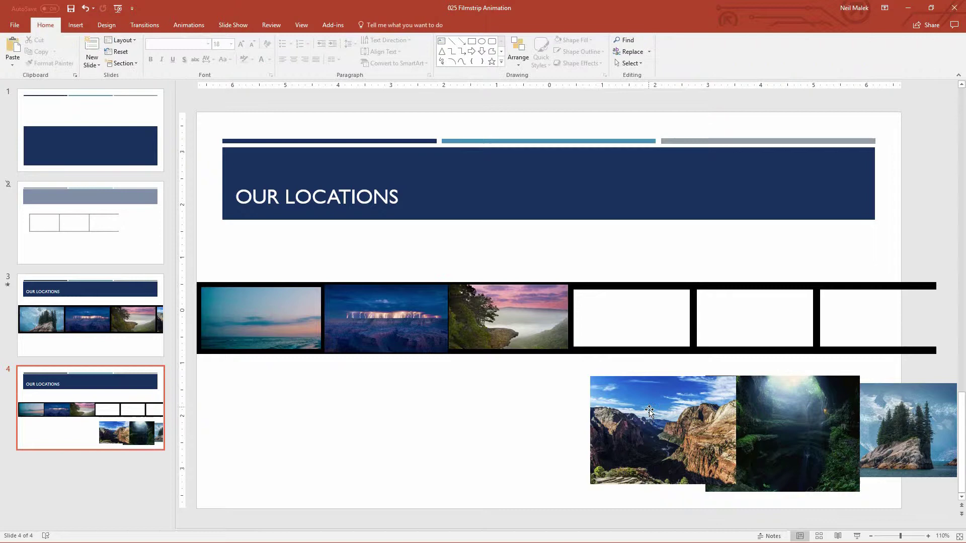
{"action": "left_click_drag", "start_coordinate": [648, 414], "coordinate": [630, 322]}
{"action": "left_click_drag", "start_coordinate": [719, 392], "coordinate": [692, 374]}
{"action": "left_click", "coordinate": [848, 45]}
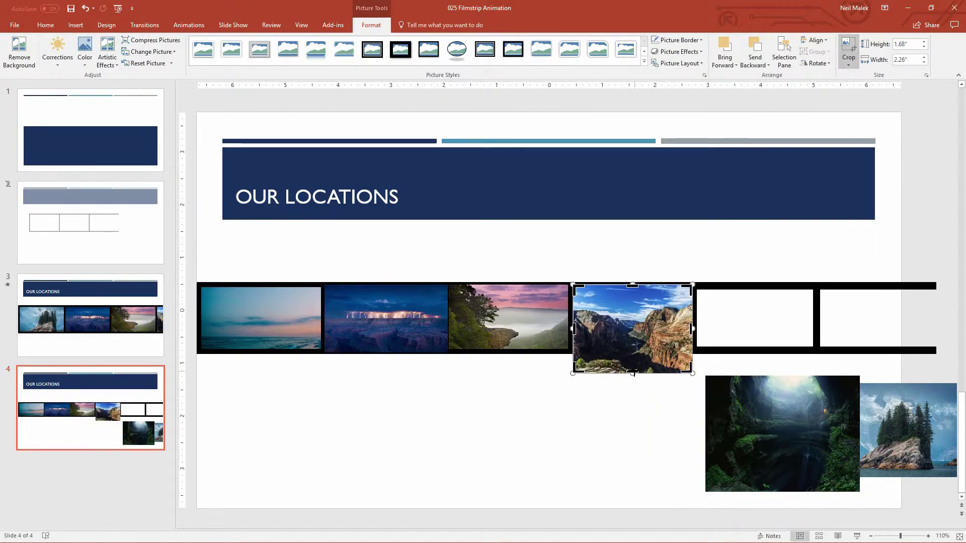
- Fit and crop the cave photo in the fifth frame, then move the island photo into the last
{"action": "left_click_drag", "start_coordinate": [783, 433], "coordinate": [772, 341]}
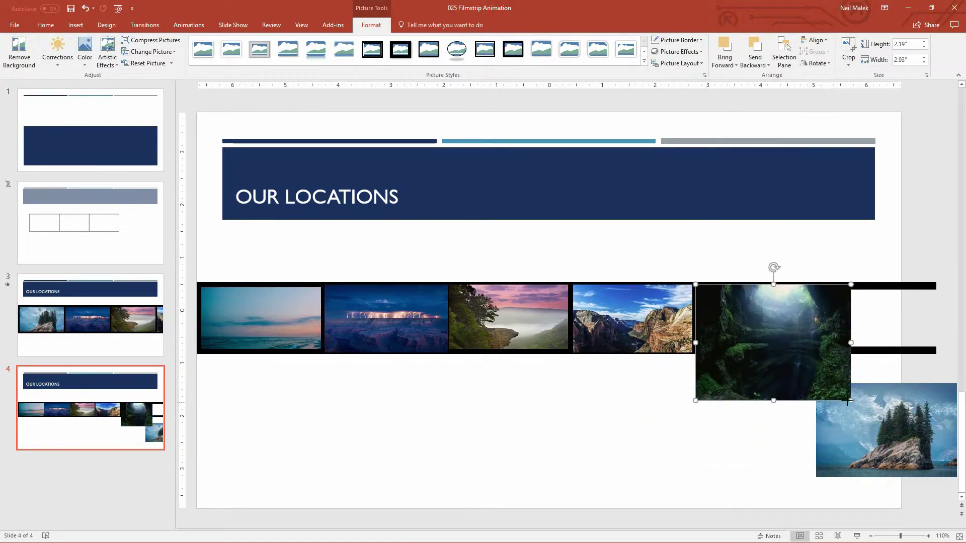
{"action": "left_click_drag", "start_coordinate": [849, 401], "coordinate": [816, 367]}
{"action": "left_click", "coordinate": [847, 45]}
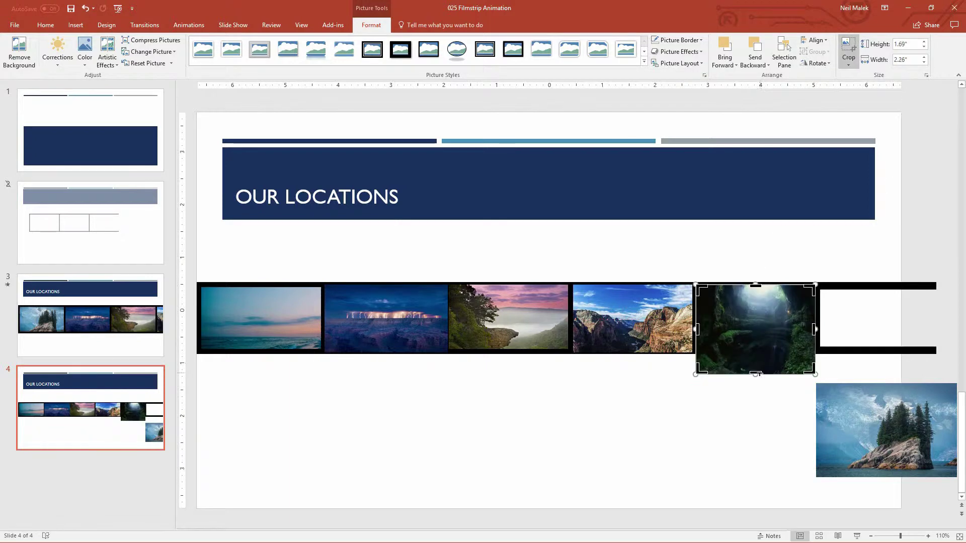
{"action": "left_click", "coordinate": [886, 431]}
{"action": "left_click_drag", "start_coordinate": [886, 430], "coordinate": [926, 360]}
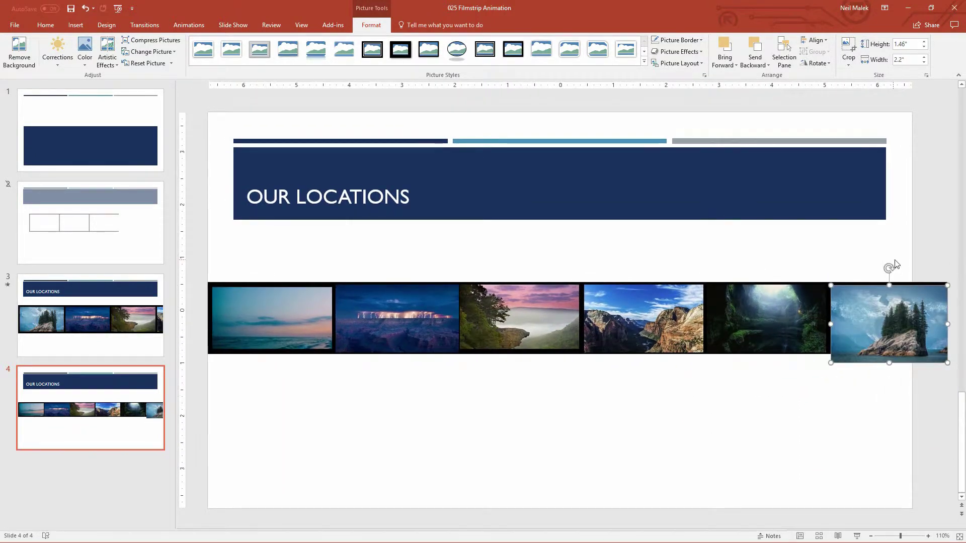
- Nudge the island photo up and crop its top and bottom to 1.22" × 2.2" for the sixth frame
{"action": "key", "text": "Up"}
{"action": "key", "text": "Up"}
{"action": "key", "text": "Up"}
{"action": "key", "text": "Up"}
{"action": "key", "text": "Up"}
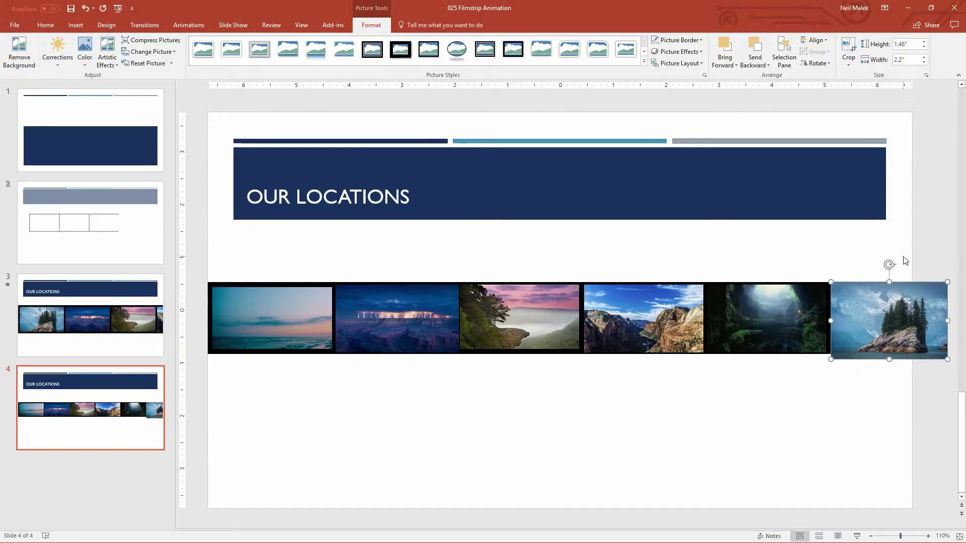
{"action": "key", "text": "Up"}
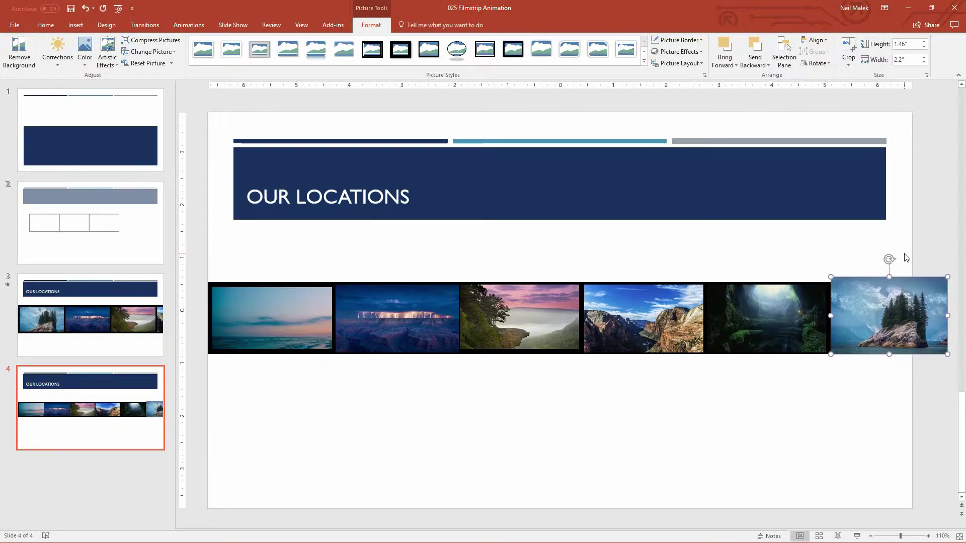
{"action": "left_click", "coordinate": [851, 43]}
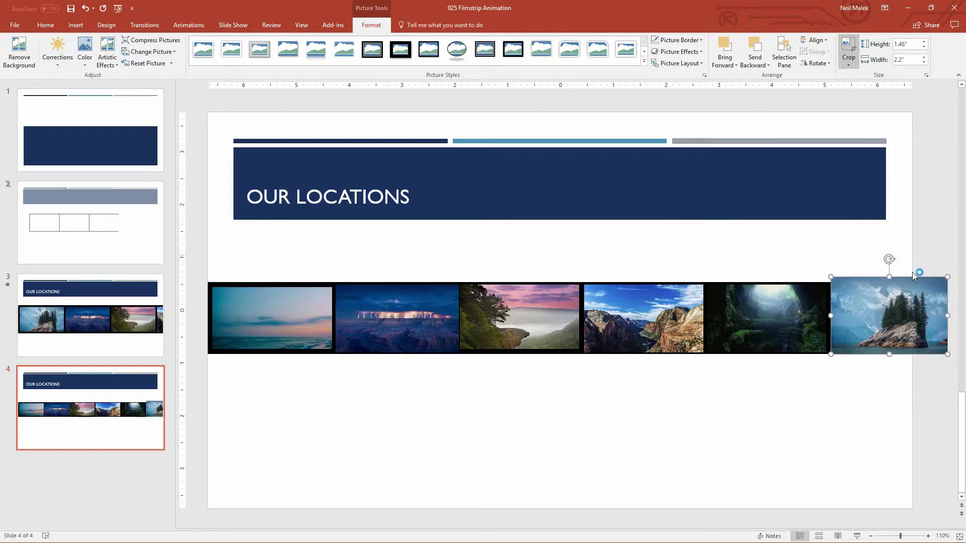
{"action": "left_click_drag", "start_coordinate": [890, 277], "coordinate": [890, 285]}
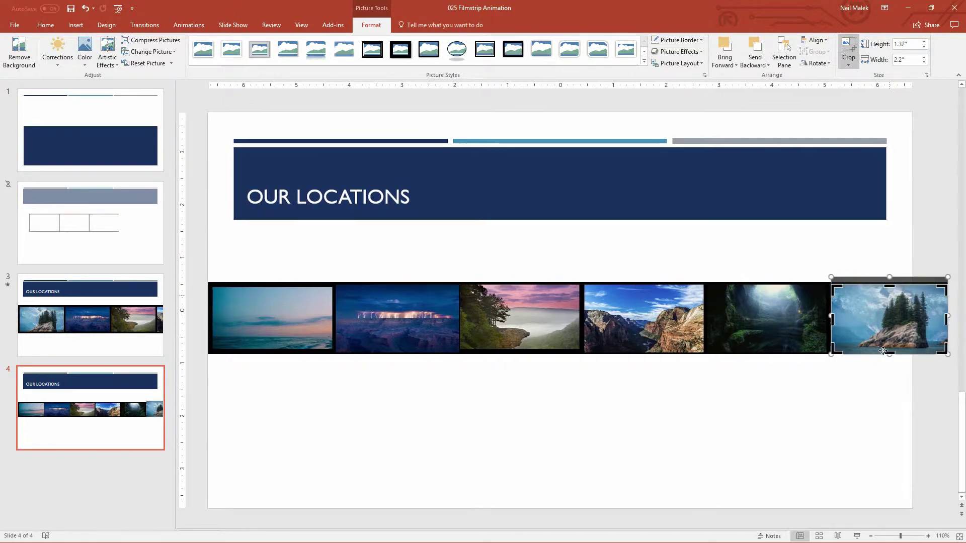
{"action": "left_click_drag", "start_coordinate": [889, 353], "coordinate": [890, 348]}
{"action": "left_click", "coordinate": [859, 65]}
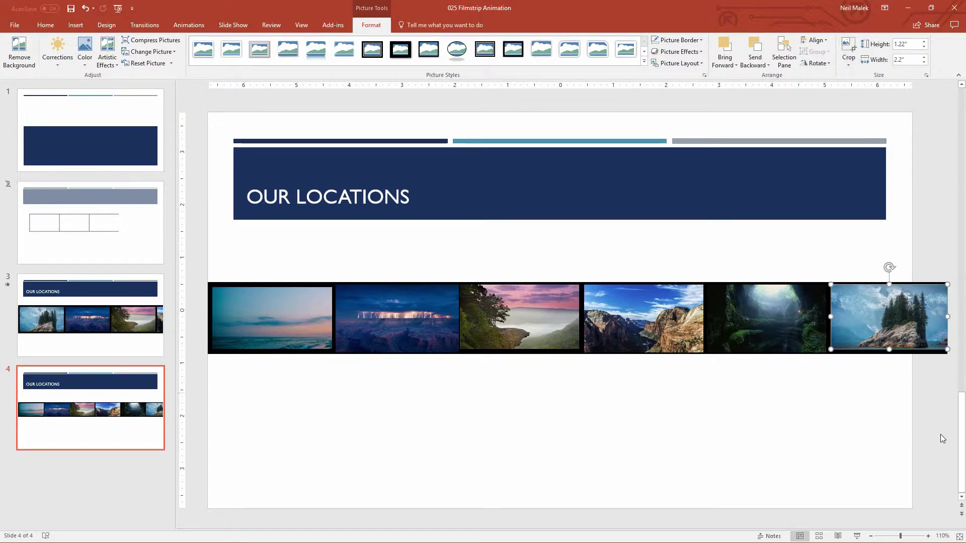
{"action": "left_click", "coordinate": [929, 421]}
{"action": "left_click", "coordinate": [889, 325]}
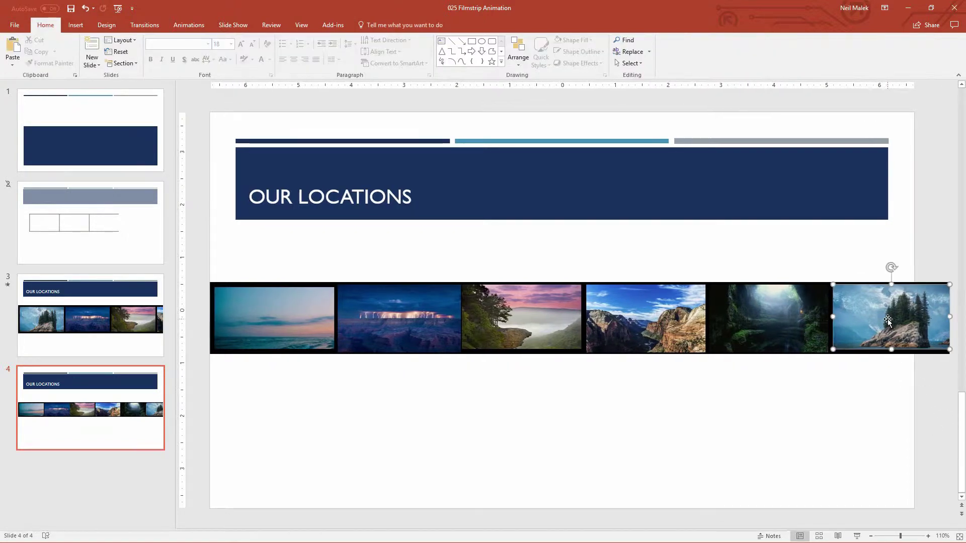
- Select all six photos and compress them with Delete cropped areas of pictures checked
{"action": "left_click", "coordinate": [774, 322], "text": "shift"}
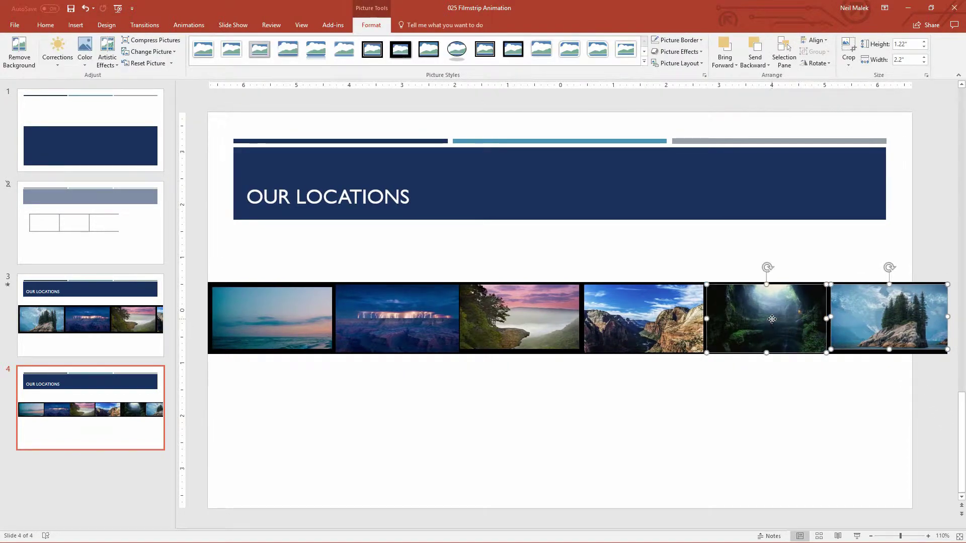
{"action": "left_click", "coordinate": [675, 321], "text": "shift"}
{"action": "left_click", "coordinate": [569, 327], "text": "shift"}
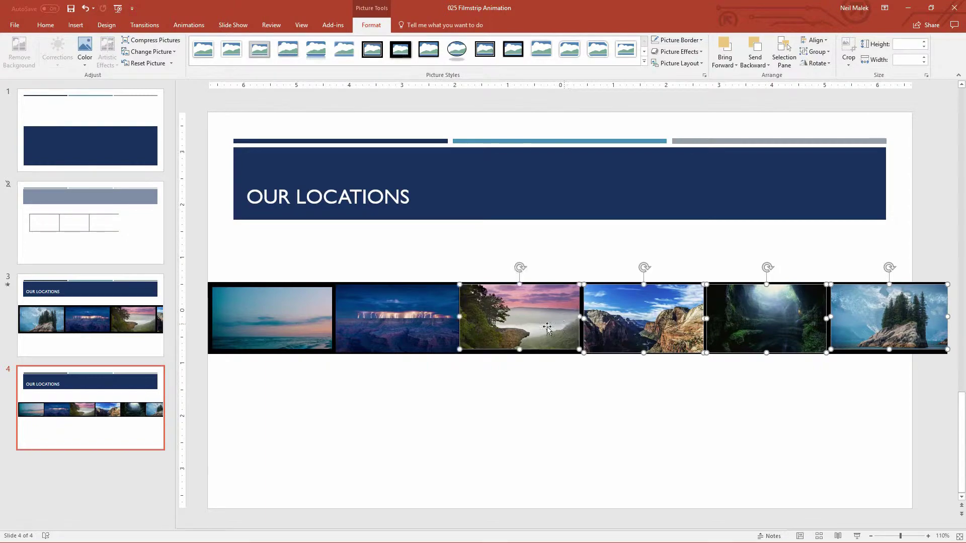
{"action": "left_click", "coordinate": [383, 325], "text": "shift"}
{"action": "left_click", "coordinate": [284, 324], "text": "shift"}
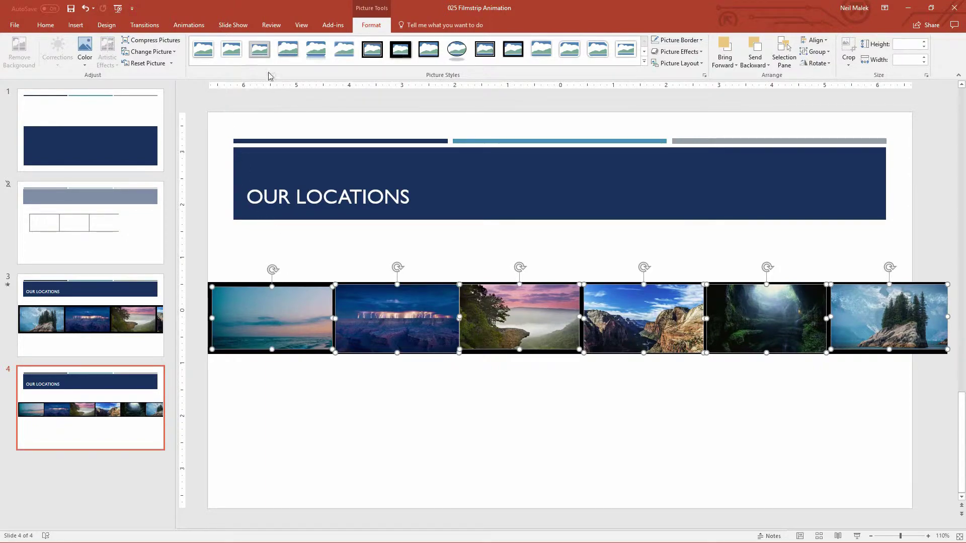
{"action": "left_click", "coordinate": [150, 43]}
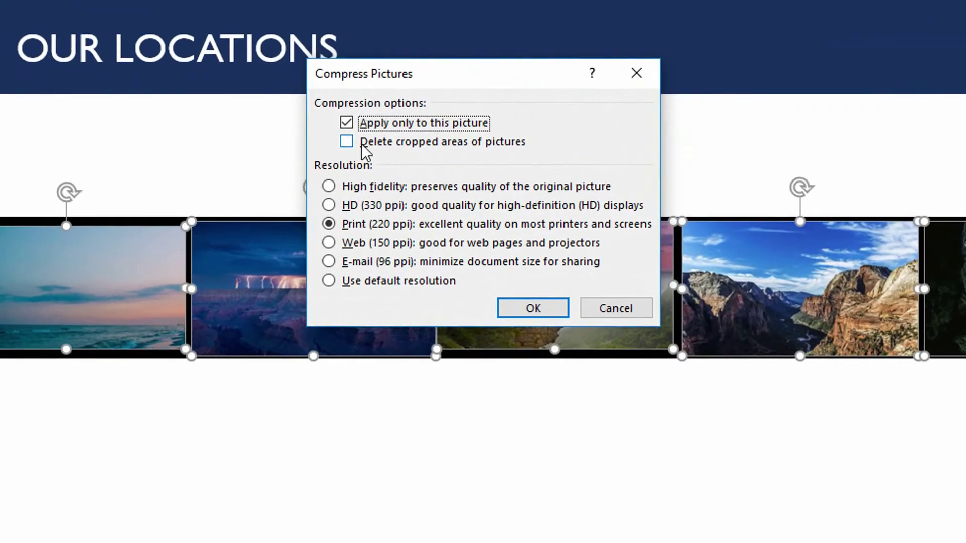
{"action": "left_click", "coordinate": [363, 142]}
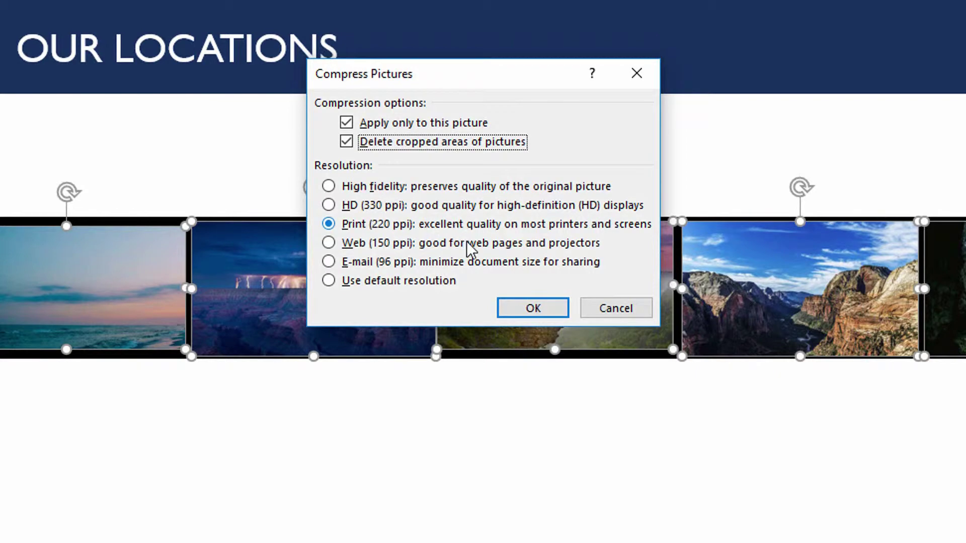
{"action": "left_click", "coordinate": [523, 306]}
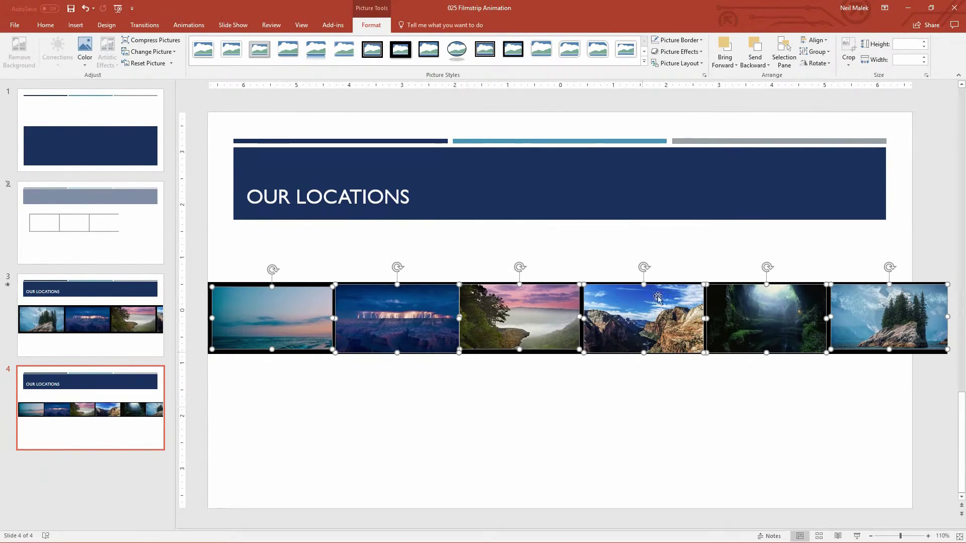
- Send the six photos to the back, behind the black film frame
{"action": "left_click", "coordinate": [754, 67]}
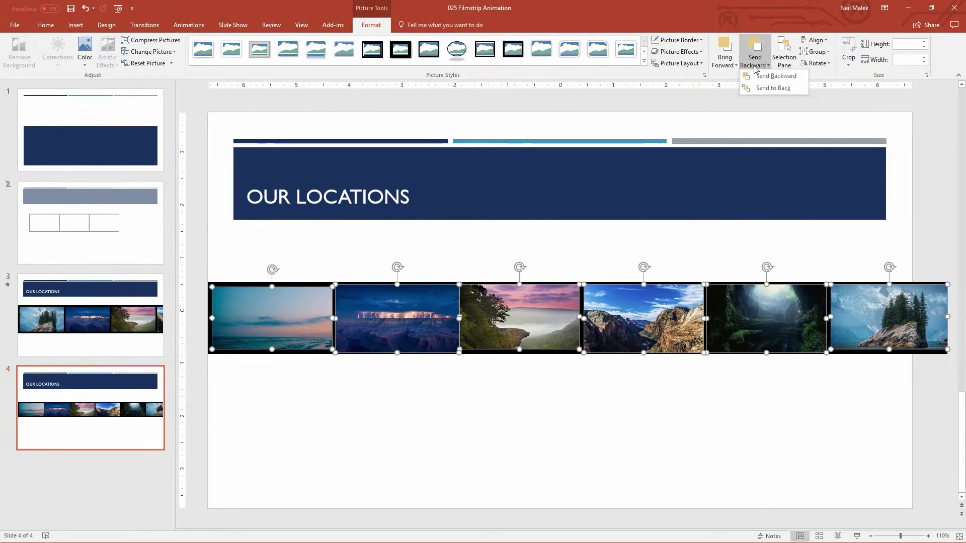
{"action": "left_click", "coordinate": [765, 89]}
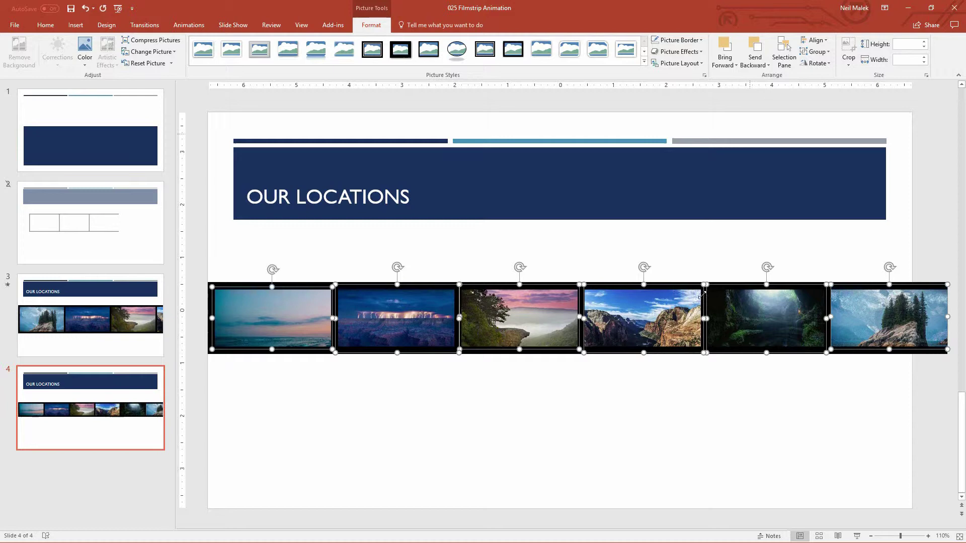
{"action": "left_click", "coordinate": [630, 459]}
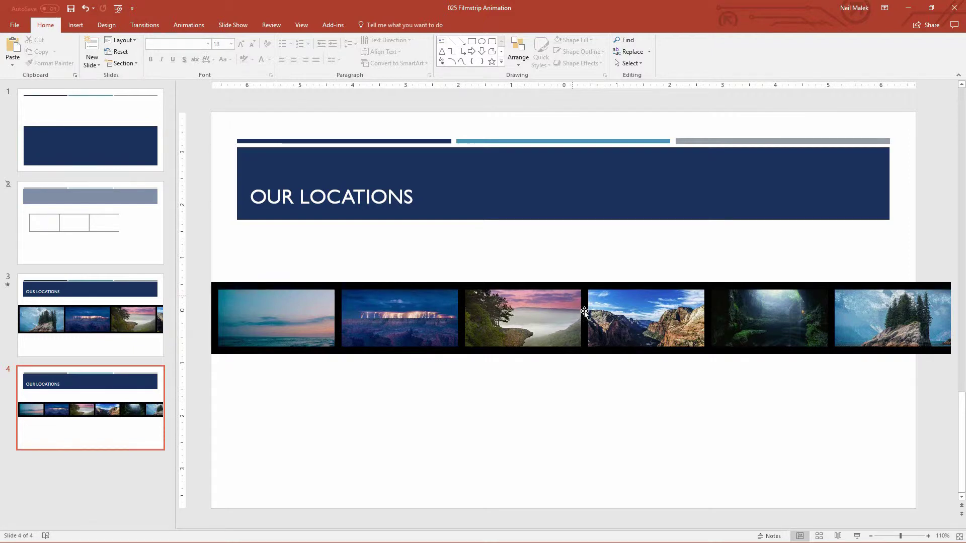
- Zoom out to 90%, marquee-select the black frame with its six photos, and group them with Ctrl+G
{"action": "left_click", "coordinate": [871, 536]}
{"action": "left_click", "coordinate": [871, 536]}
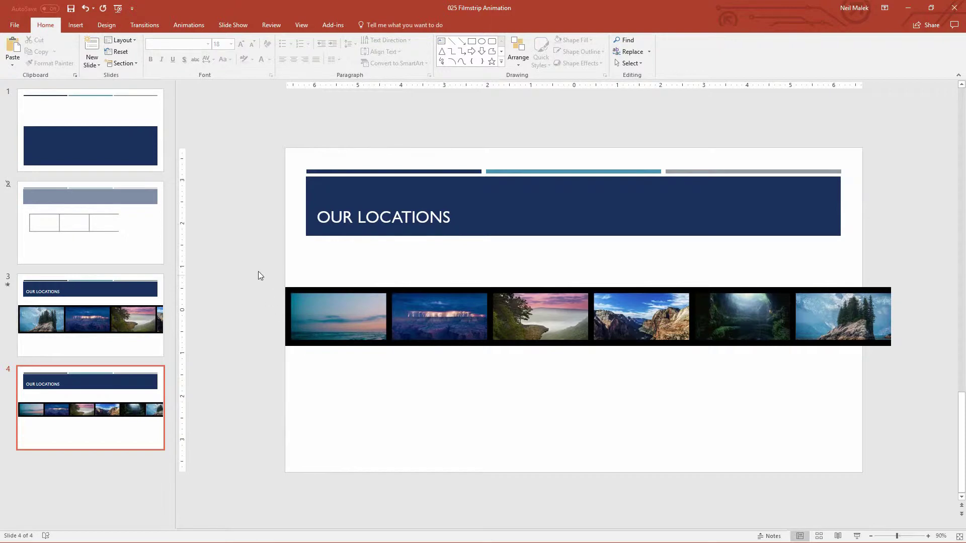
{"action": "mouse_move", "coordinate": [257, 271]}
{"action": "left_mouse_down"}
{"action": "mouse_move", "coordinate": [508, 329]}
{"action": "mouse_move", "coordinate": [908, 369]}
{"action": "left_mouse_up"}
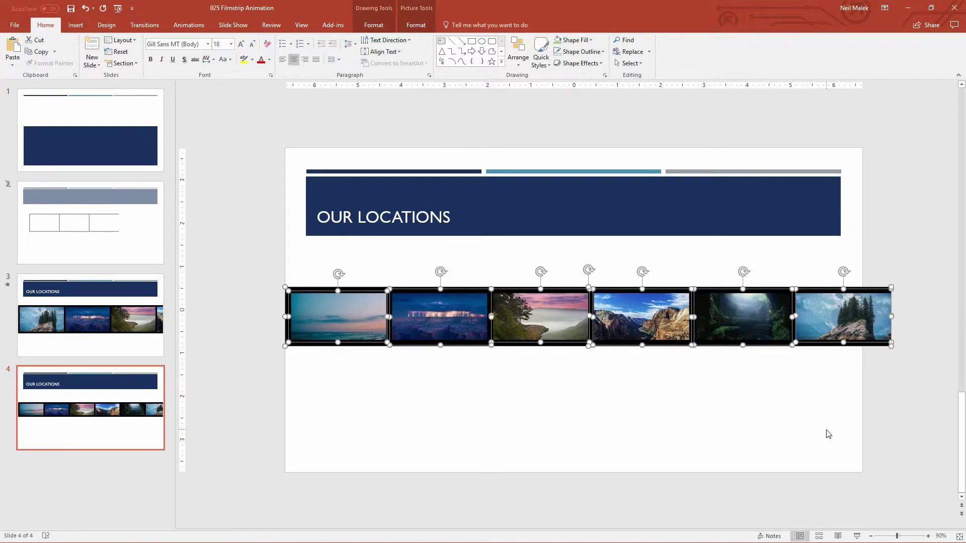
{"action": "key", "text": "ctrl+g"}
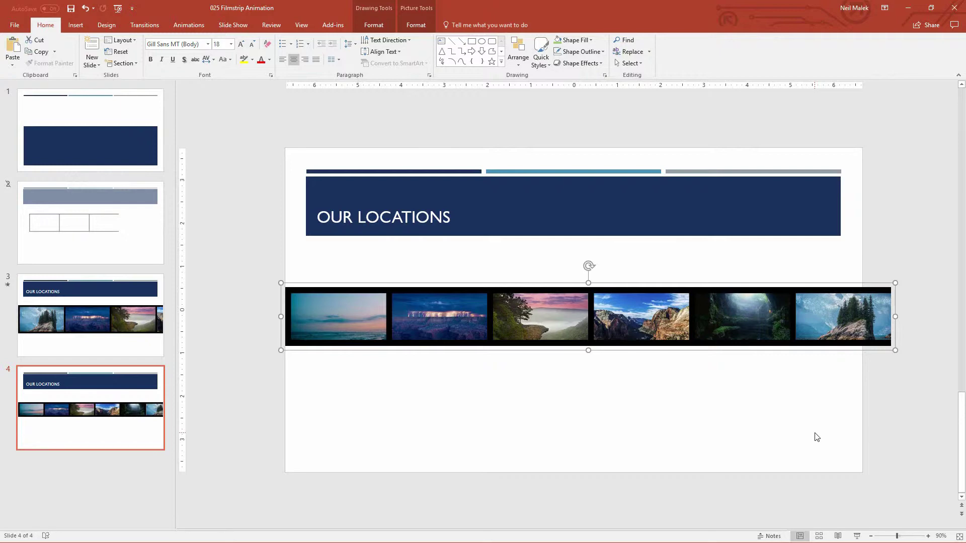
{"action": "left_click", "coordinate": [467, 304]}
- Place a copy of the grouped filmstrip end to end to the right of the original
{"action": "left_click", "coordinate": [442, 264]}
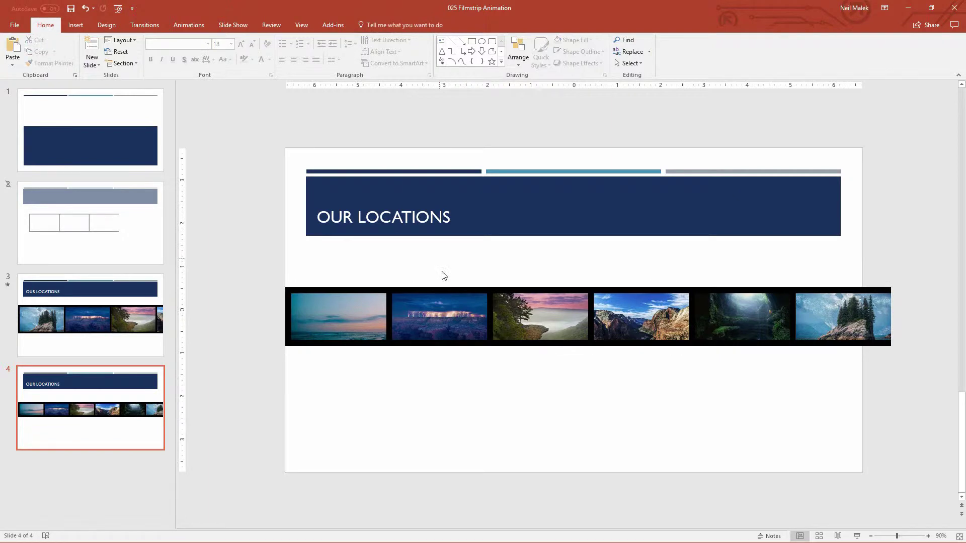
{"action": "left_click", "coordinate": [444, 296]}
{"action": "left_click_drag", "start_coordinate": [444, 296], "coordinate": [852, 310]}
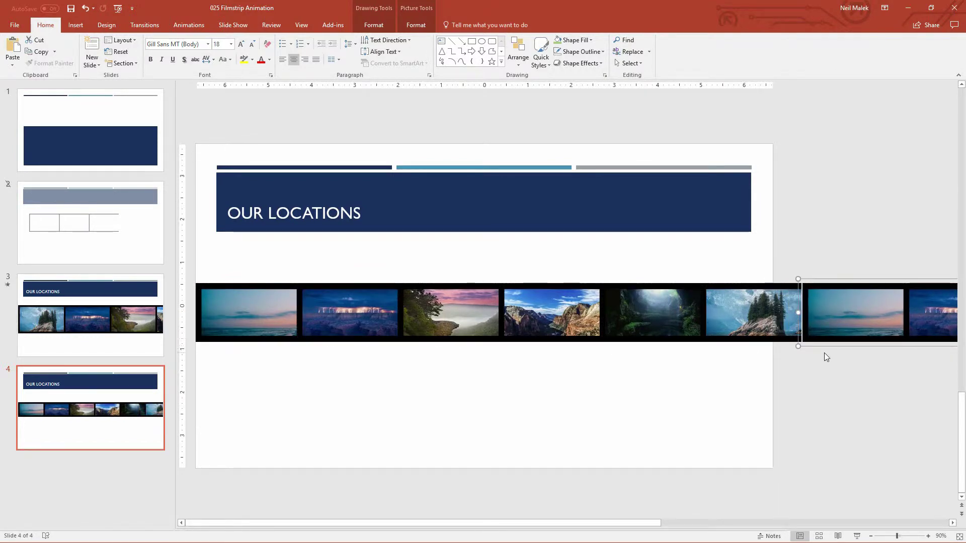
{"action": "left_click", "coordinate": [862, 371]}
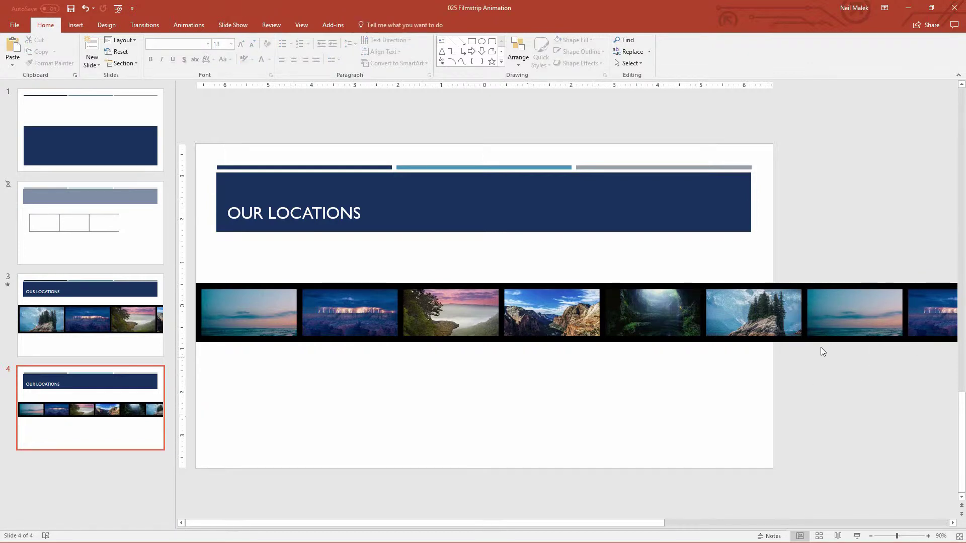
- Align the original and copied filmstrips along their tops
{"action": "left_click", "coordinate": [831, 325]}
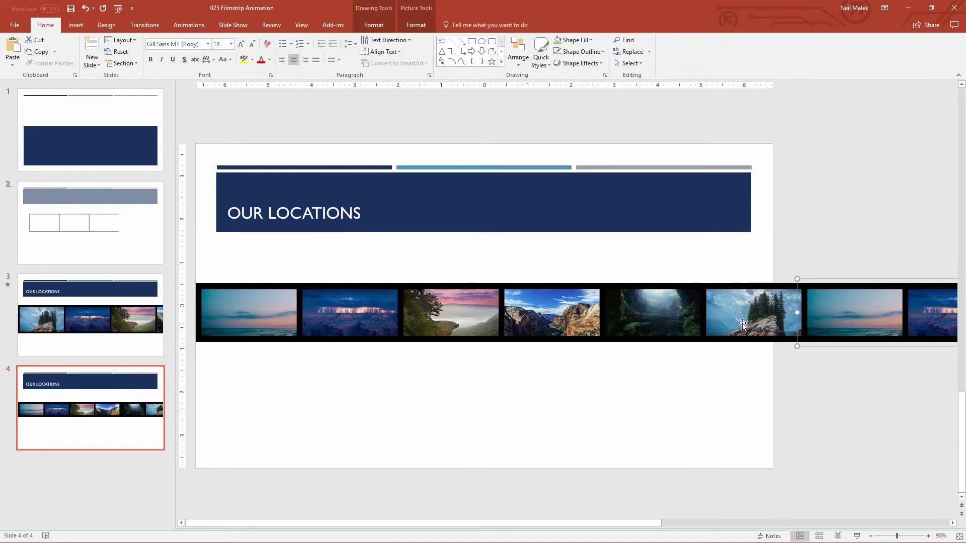
{"action": "left_click", "coordinate": [735, 325], "text": "shift"}
{"action": "left_click", "coordinate": [518, 57]}
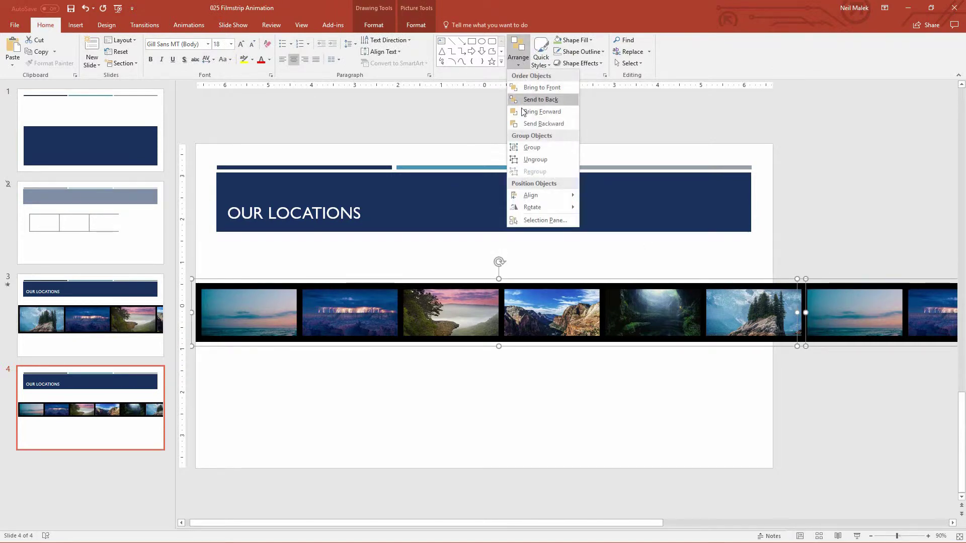
{"action": "mouse_move", "coordinate": [548, 195]}
{"action": "left_click", "coordinate": [632, 240]}
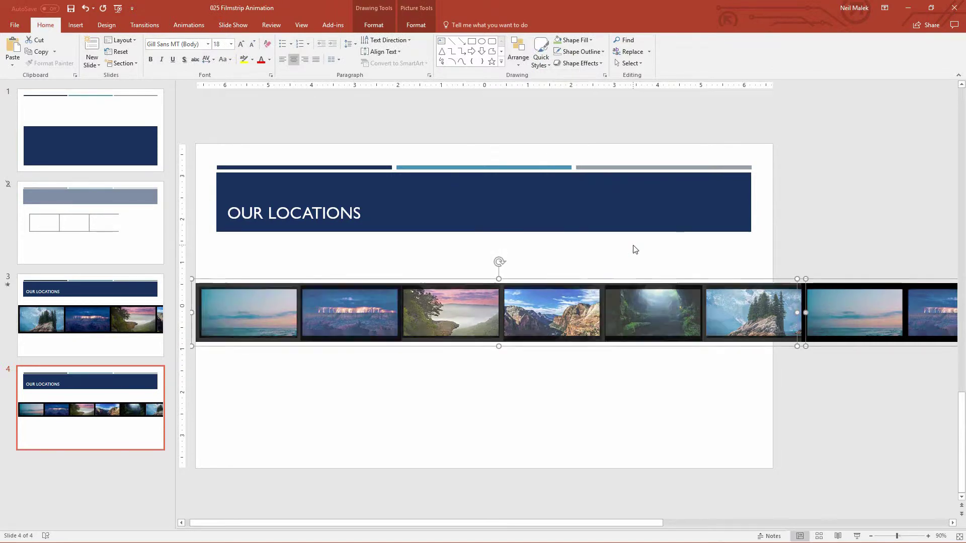
{"action": "left_click", "coordinate": [825, 406]}
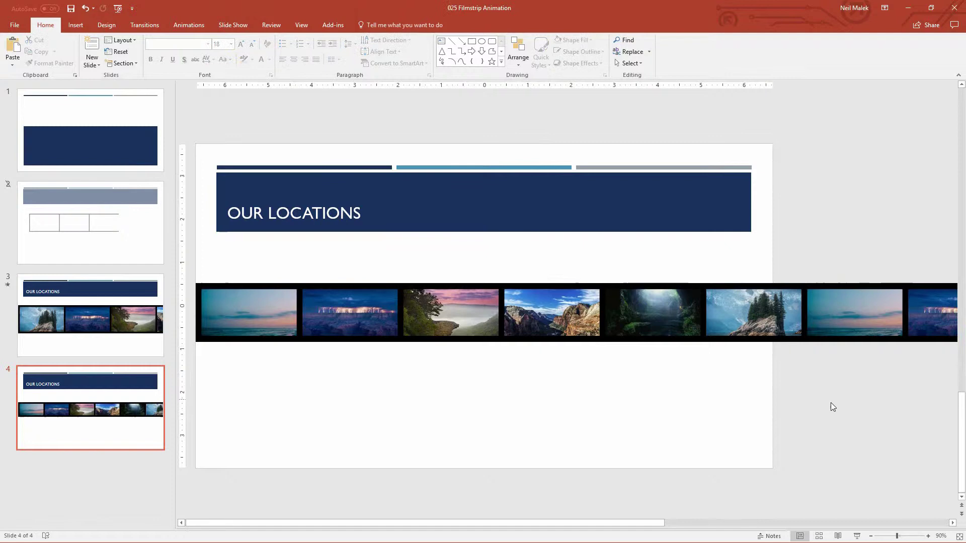
- Group both filmstrips into one 12-frame strip and zoom the view out to 60%
{"action": "left_click", "coordinate": [855, 306]}
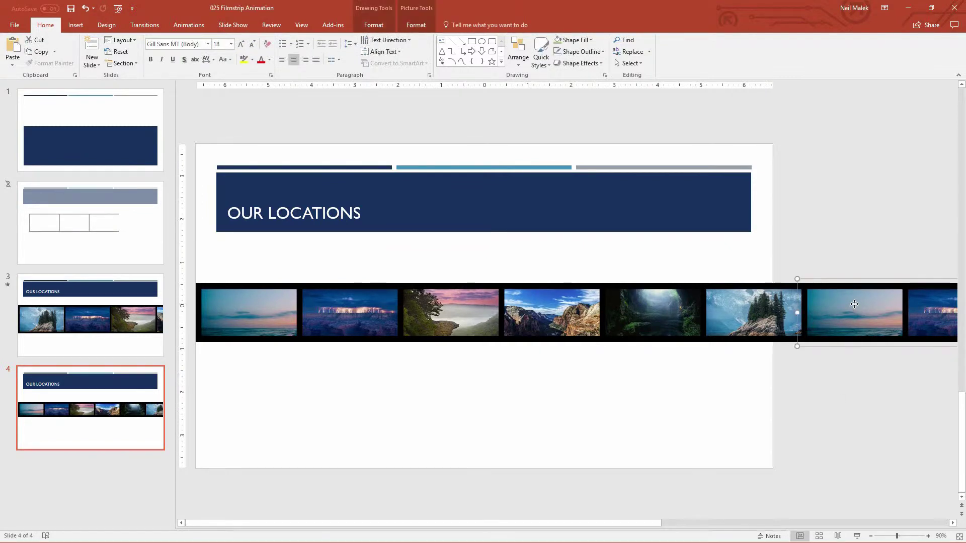
{"action": "left_click", "coordinate": [723, 309], "text": "shift"}
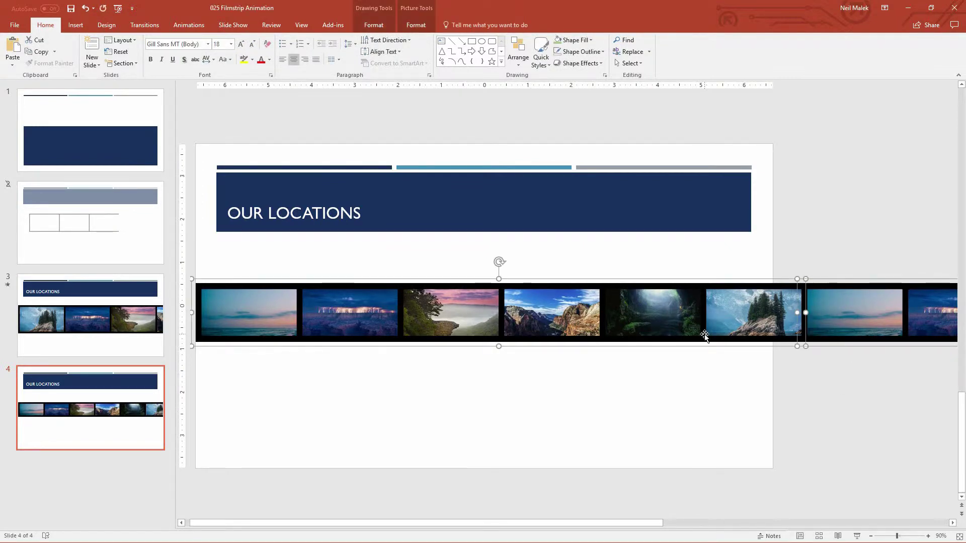
{"action": "key", "text": "ctrl+g"}
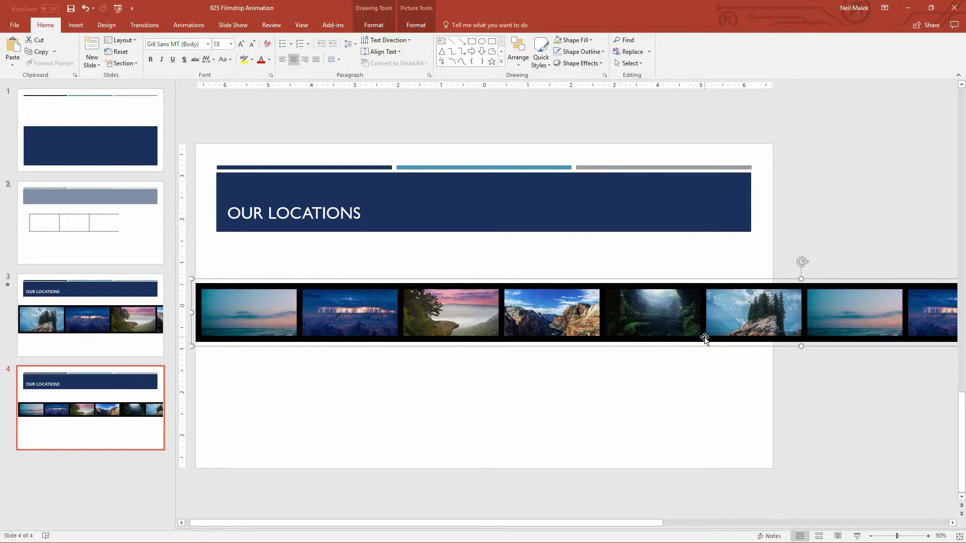
{"action": "left_click", "coordinate": [871, 537]}
{"action": "left_click", "coordinate": [871, 537]}
{"action": "left_click", "coordinate": [871, 537]}
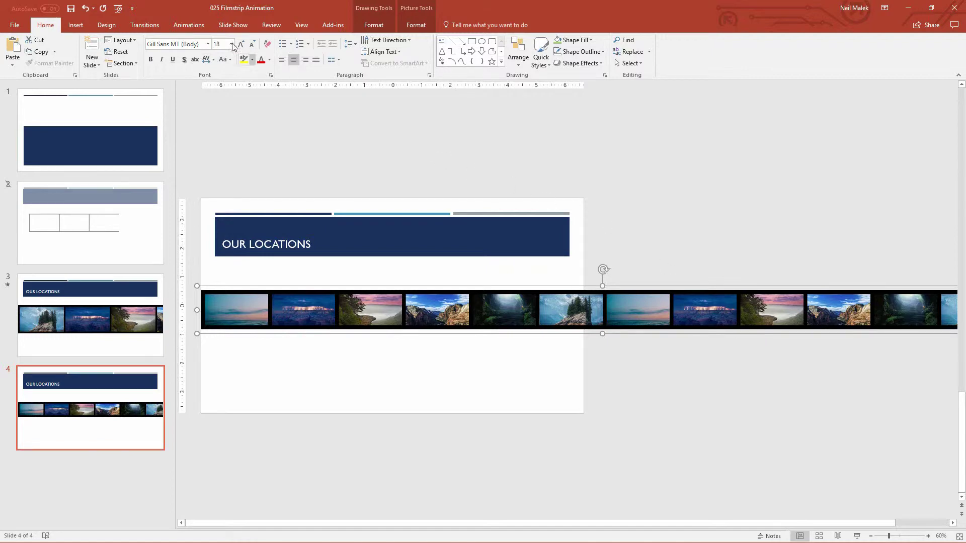
- Apply the Left motion path to the grouped filmstrip and drag its start point far left
{"action": "left_click", "coordinate": [193, 28]}
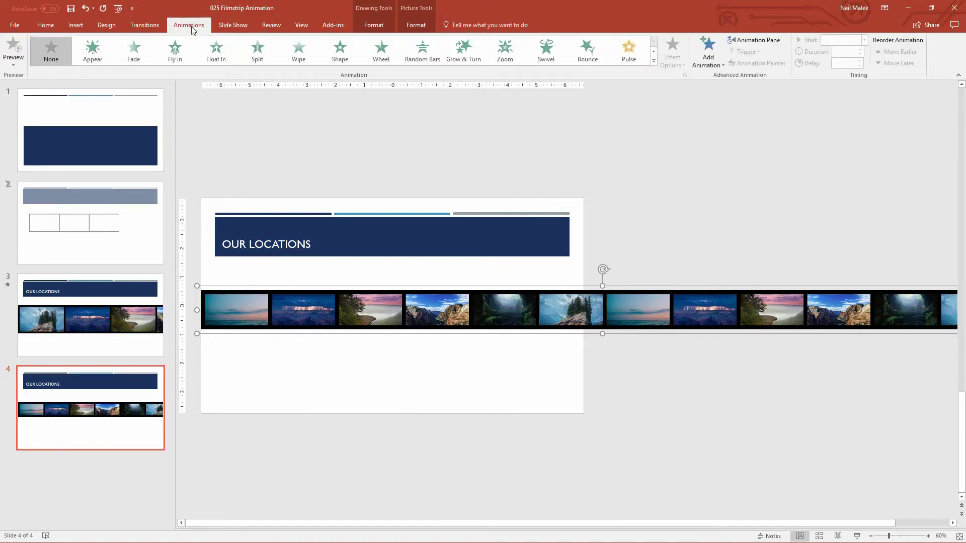
{"action": "left_click", "coordinate": [654, 60]}
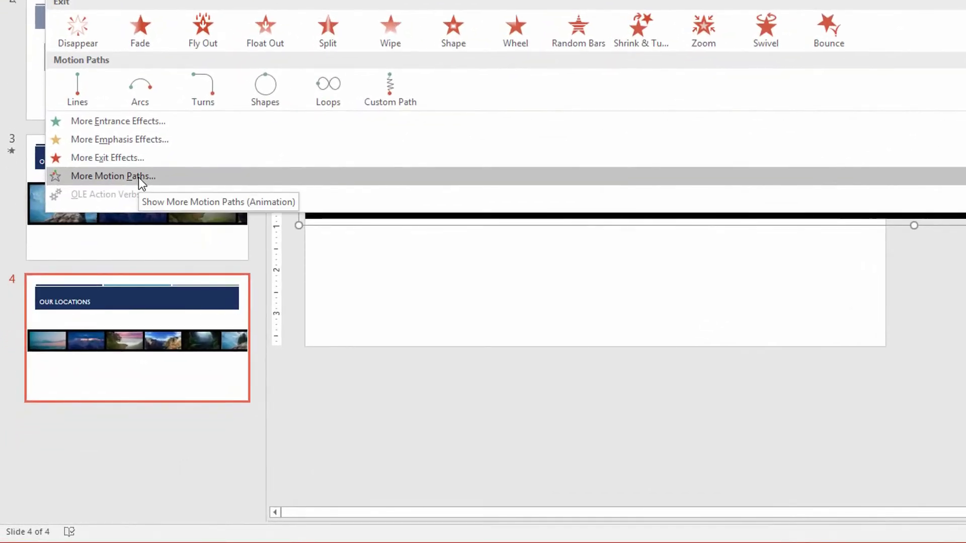
{"action": "left_click", "coordinate": [137, 176]}
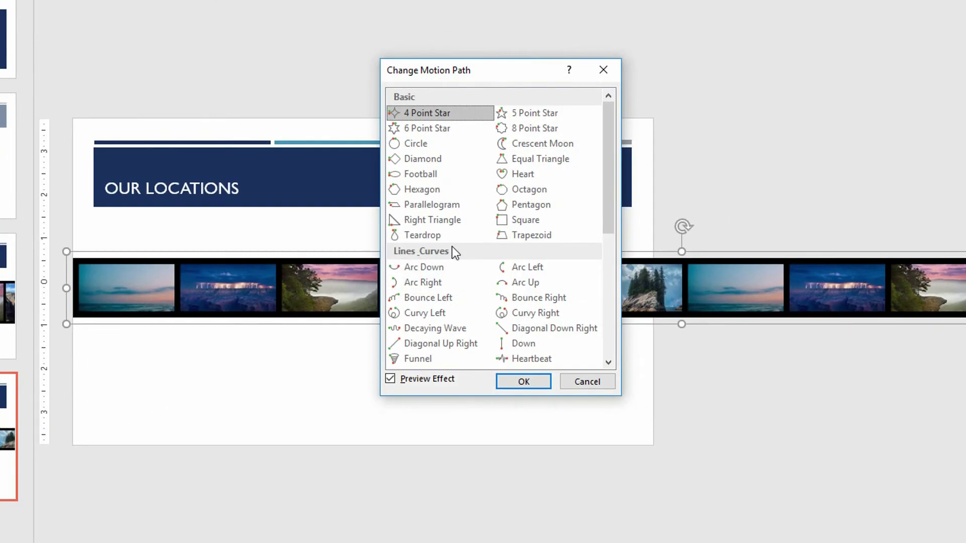
{"action": "scroll", "coordinate": [453, 281], "scroll_direction": "down", "scroll_amount": 1}
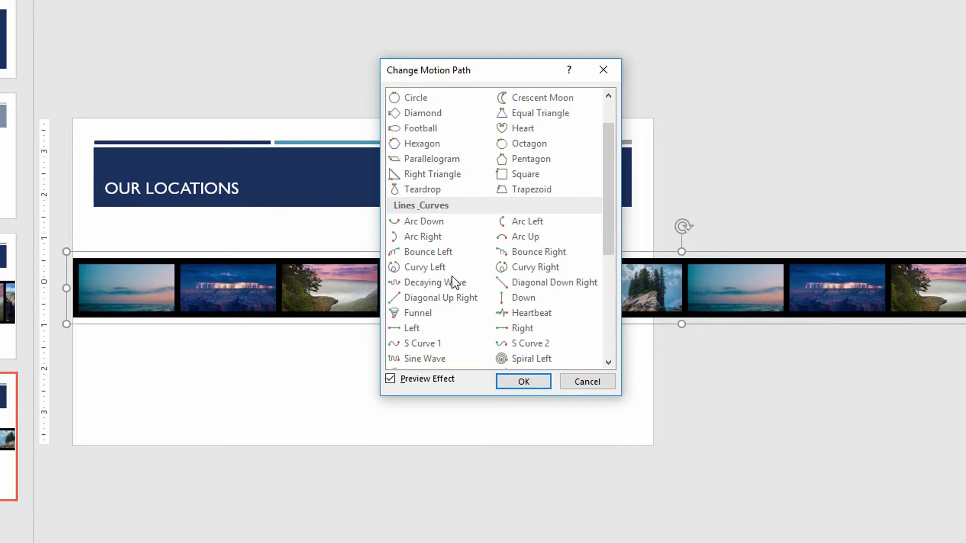
{"action": "left_click", "coordinate": [417, 330]}
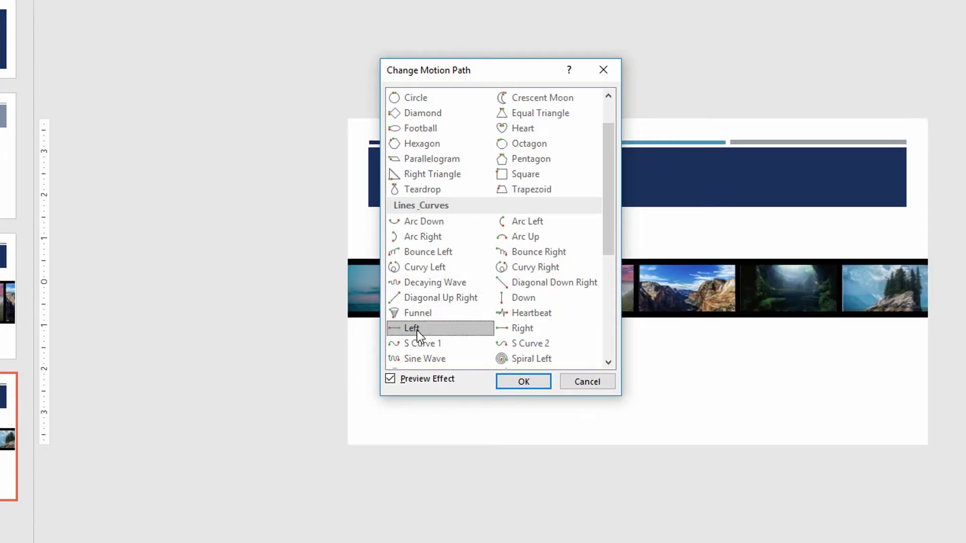
{"action": "left_click", "coordinate": [524, 384]}
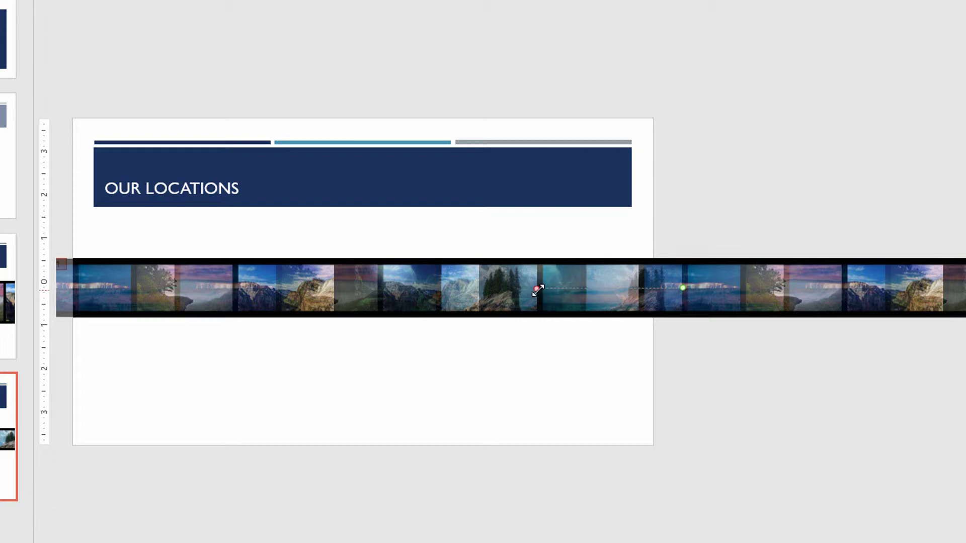
{"action": "left_click_drag", "start_coordinate": [538, 290], "coordinate": [72, 298]}
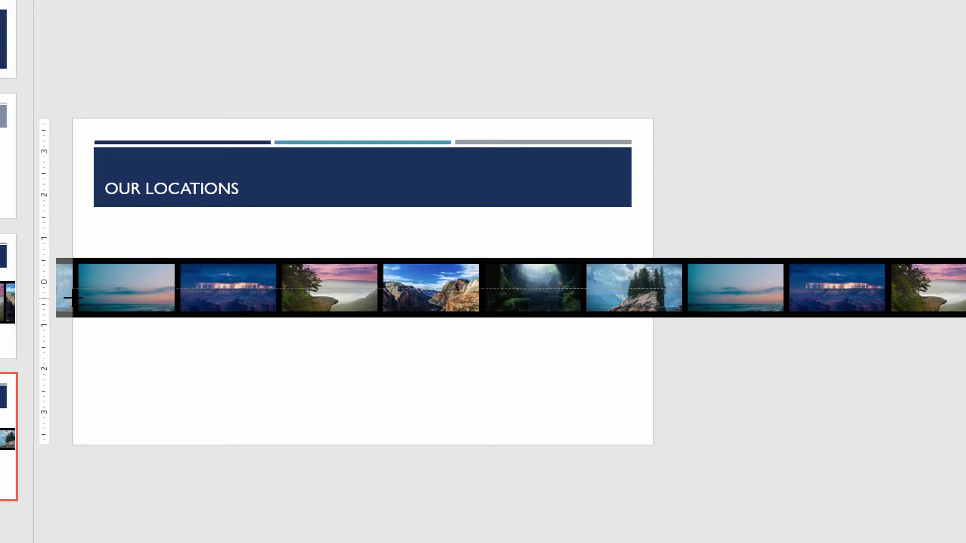
{"action": "left_click_drag", "start_coordinate": [72, 297], "coordinate": [72, 297]}
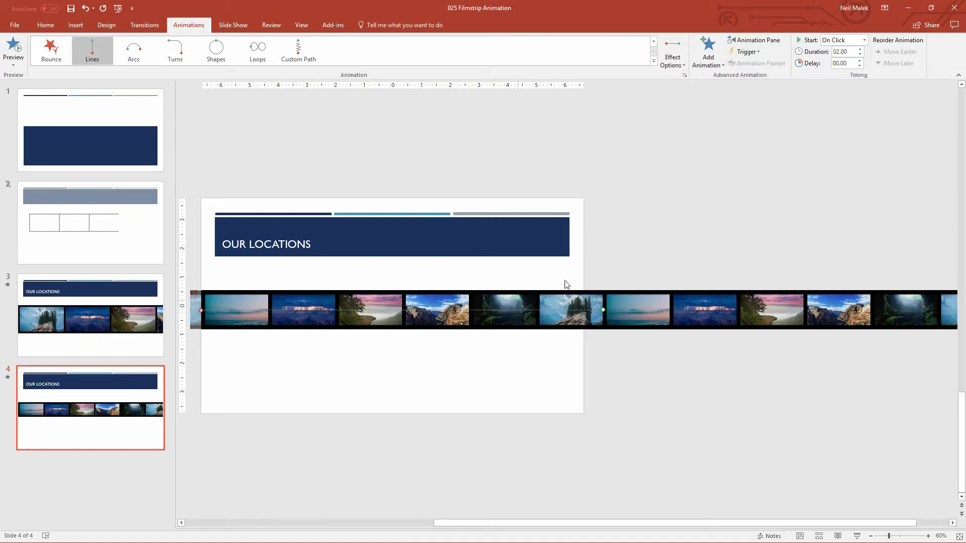
- Set the filmstrip animation to start With Previous and run for 18.00 seconds
{"action": "left_click", "coordinate": [864, 40]}
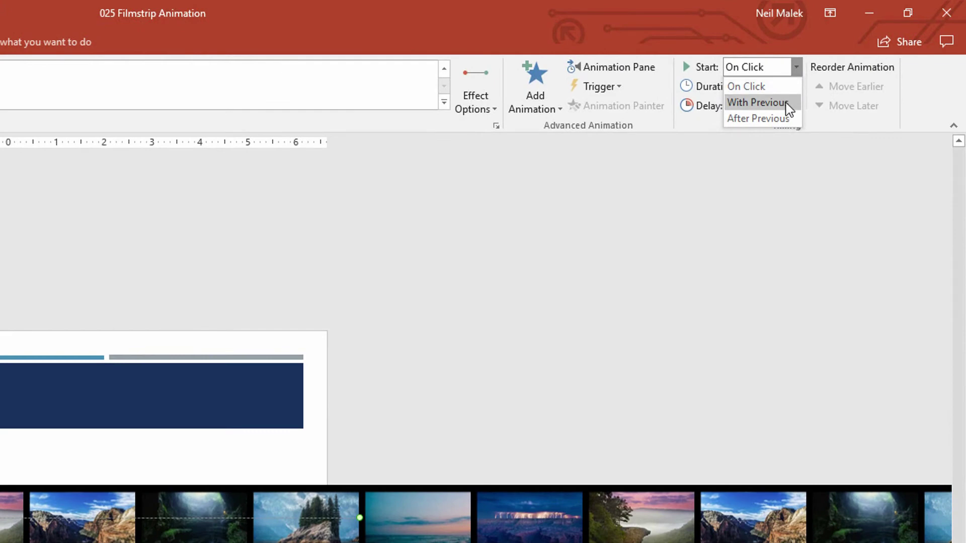
{"action": "left_click", "coordinate": [788, 108]}
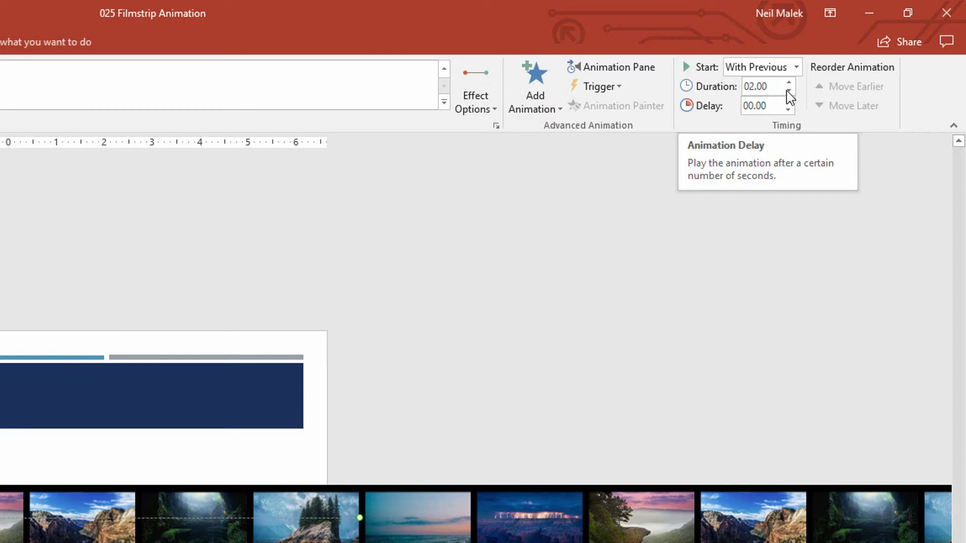
{"action": "left_click", "coordinate": [770, 87]}
{"action": "double_click", "coordinate": [759, 91]}
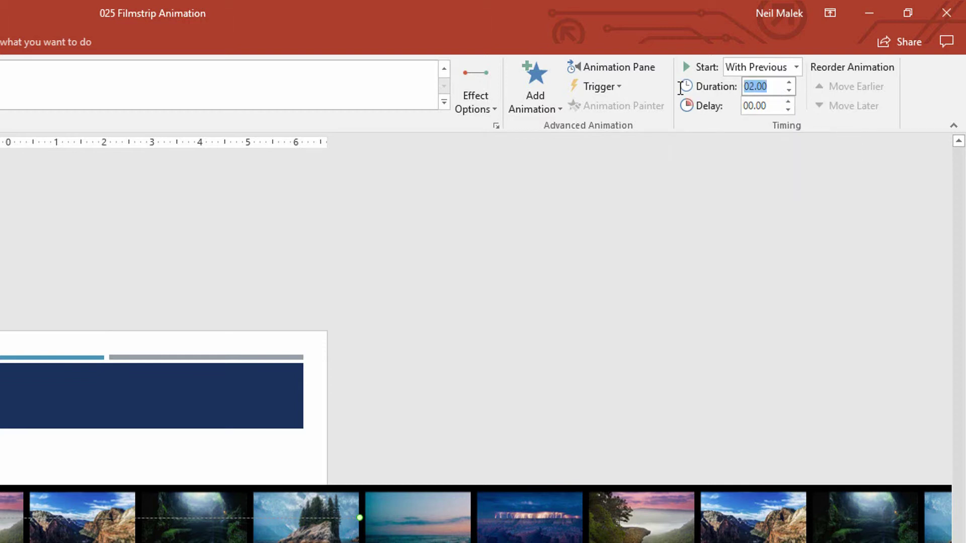
{"action": "type", "text": "18"}
{"action": "key", "text": "Return"}
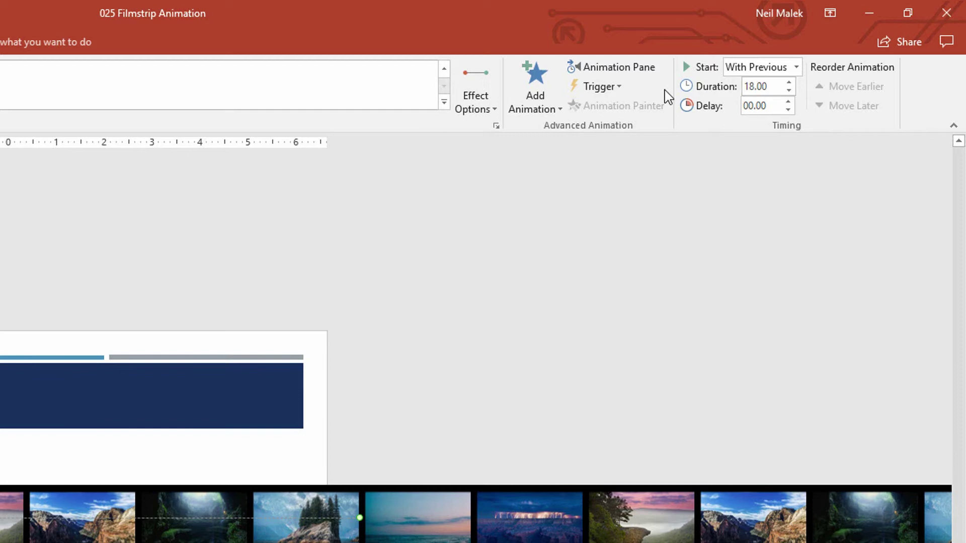
- Give Group 31's Left path 0 sec smooth start and end, repeating until end of slide
{"action": "left_click", "coordinate": [642, 74]}
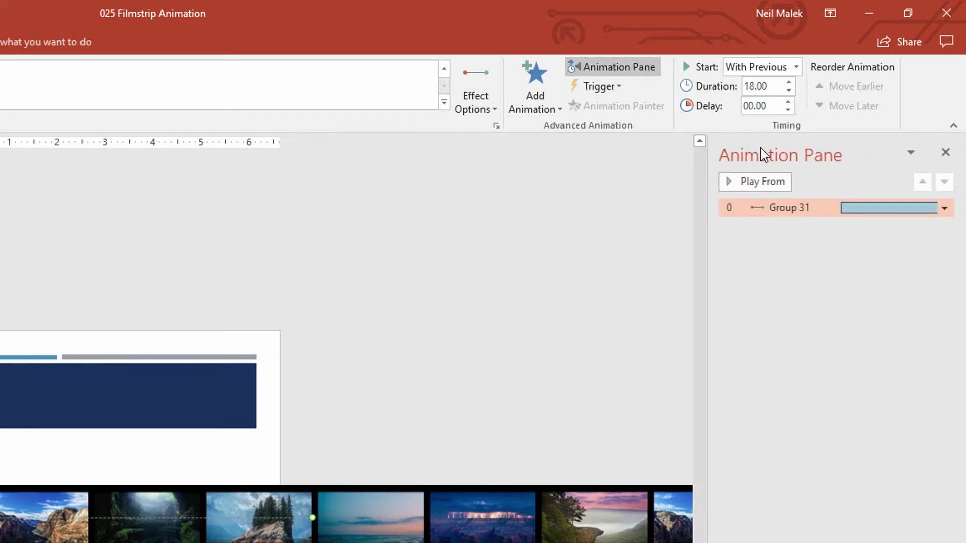
{"action": "left_click", "coordinate": [945, 209]}
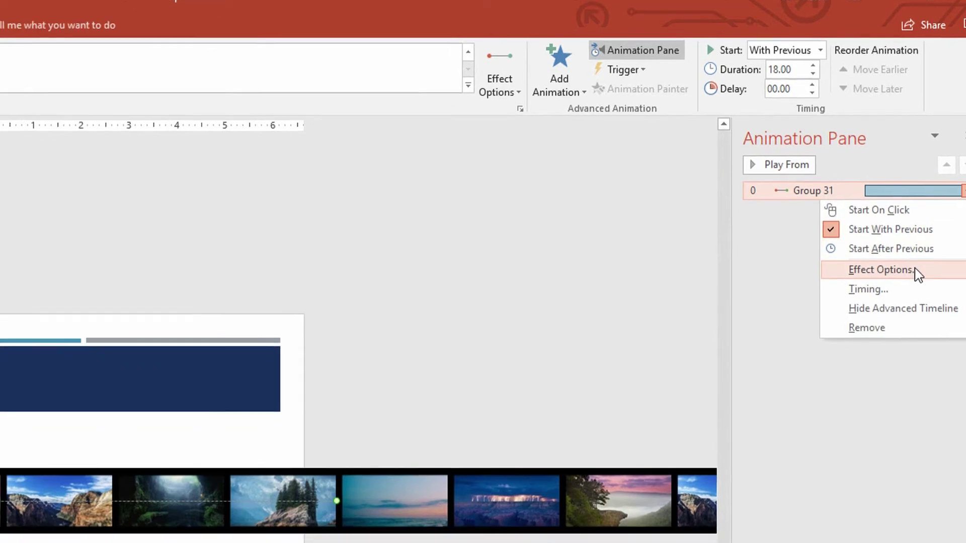
{"action": "left_click", "coordinate": [894, 287]}
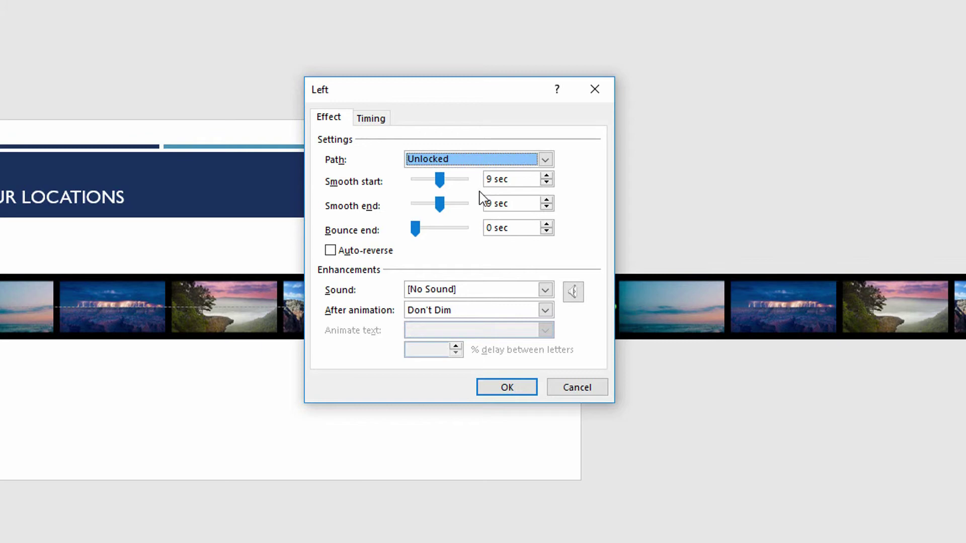
{"action": "left_click_drag", "start_coordinate": [440, 180], "coordinate": [390, 181]}
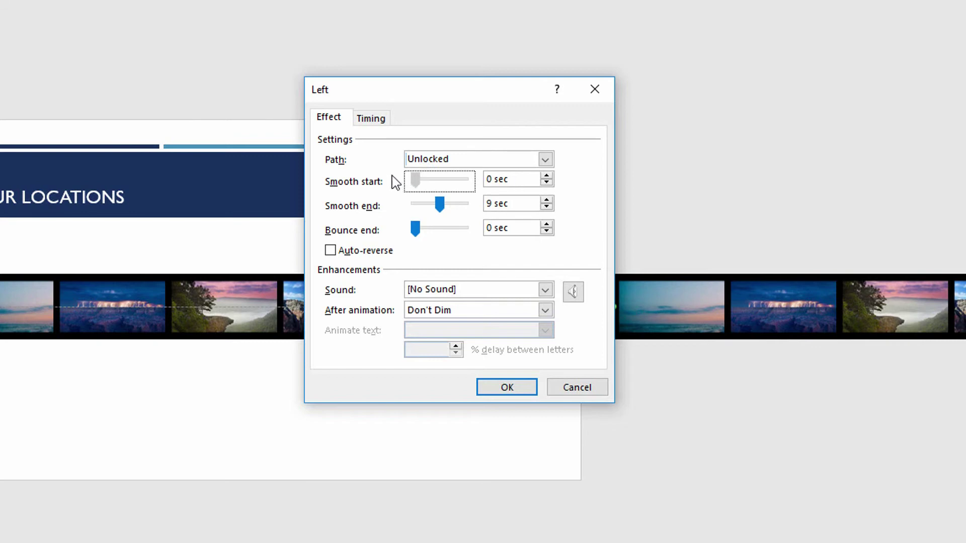
{"action": "left_click_drag", "start_coordinate": [440, 203], "coordinate": [384, 211]}
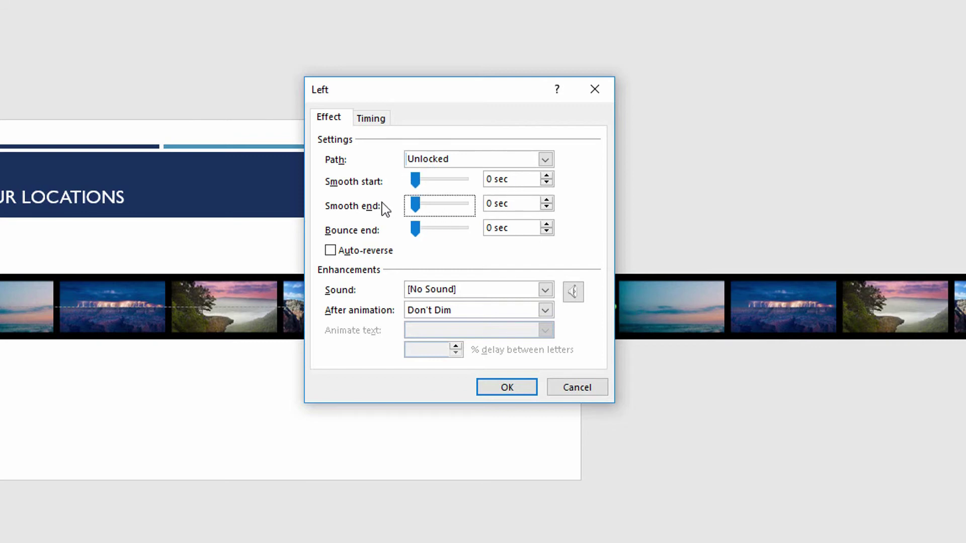
{"action": "left_click", "coordinate": [368, 124]}
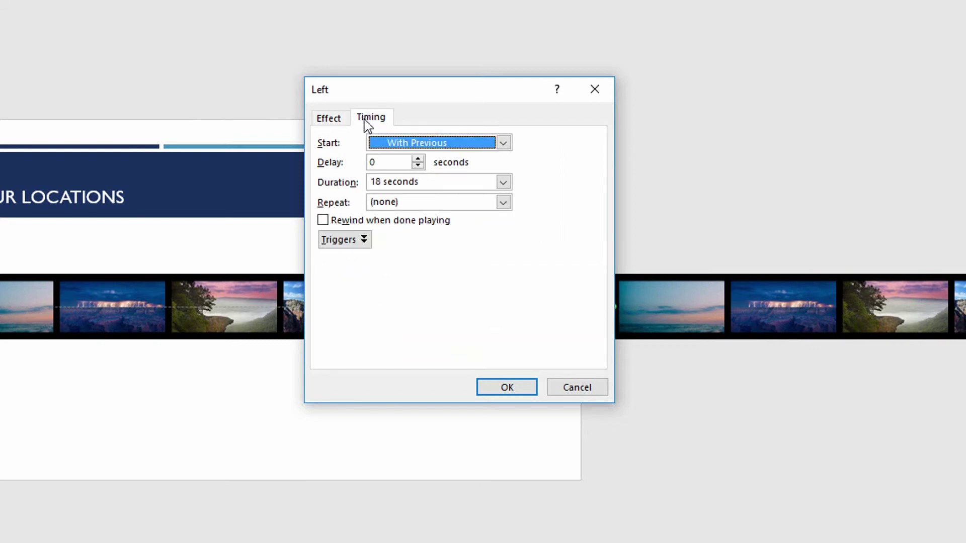
{"action": "left_click", "coordinate": [458, 203]}
{"action": "left_click", "coordinate": [505, 207]}
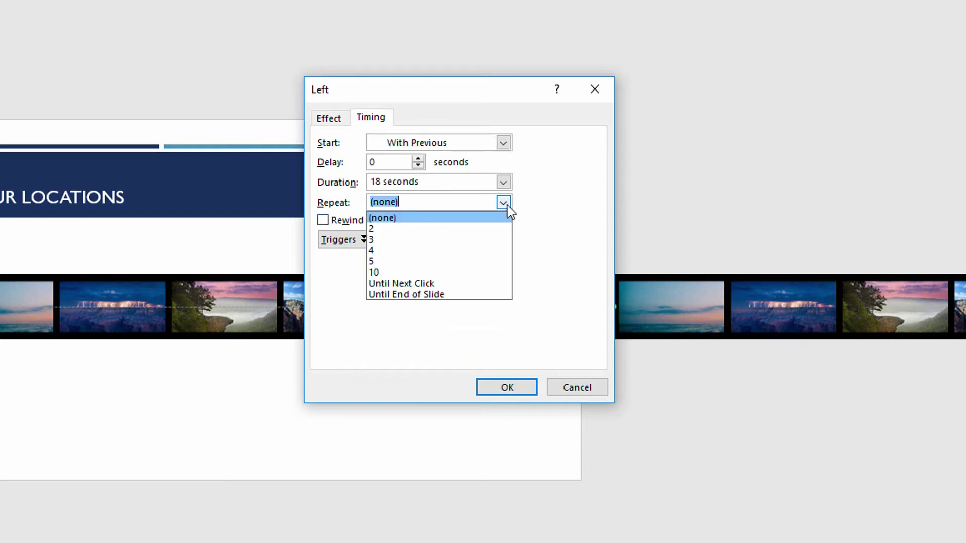
{"action": "left_click", "coordinate": [460, 293]}
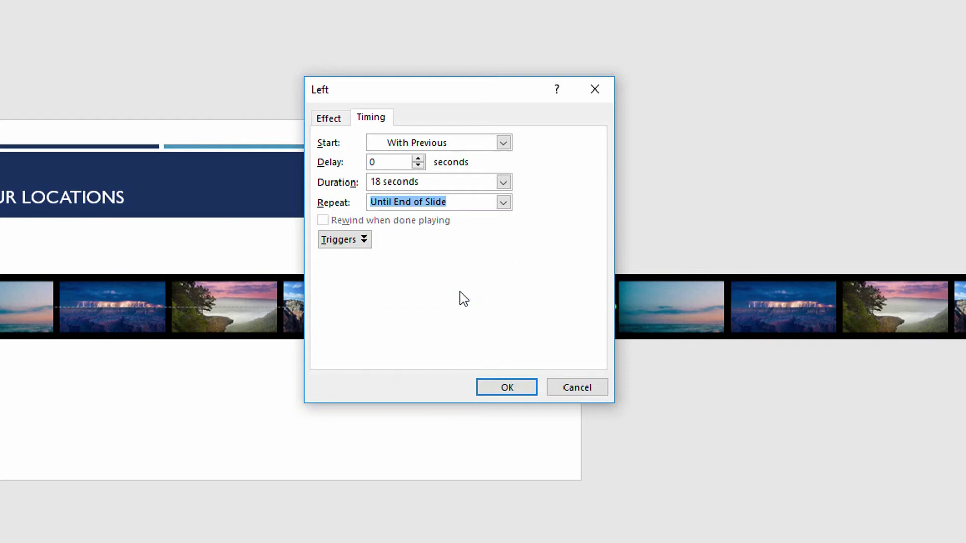
- Confirm the Left path effect and timing changes with OK
{"action": "left_click", "coordinate": [497, 393]}
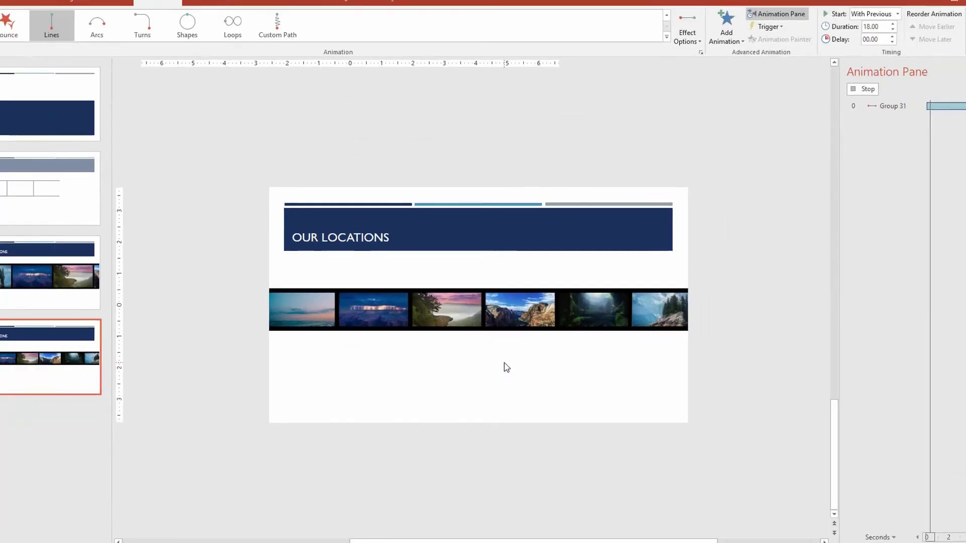